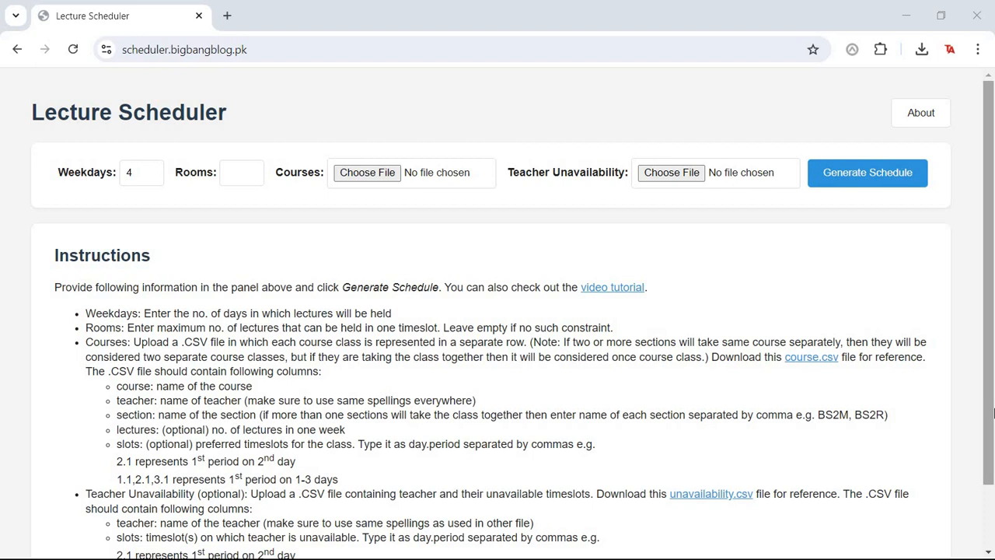
Download the reference course.csv file from the instructions and open it in Excel.
left_click(808, 366)
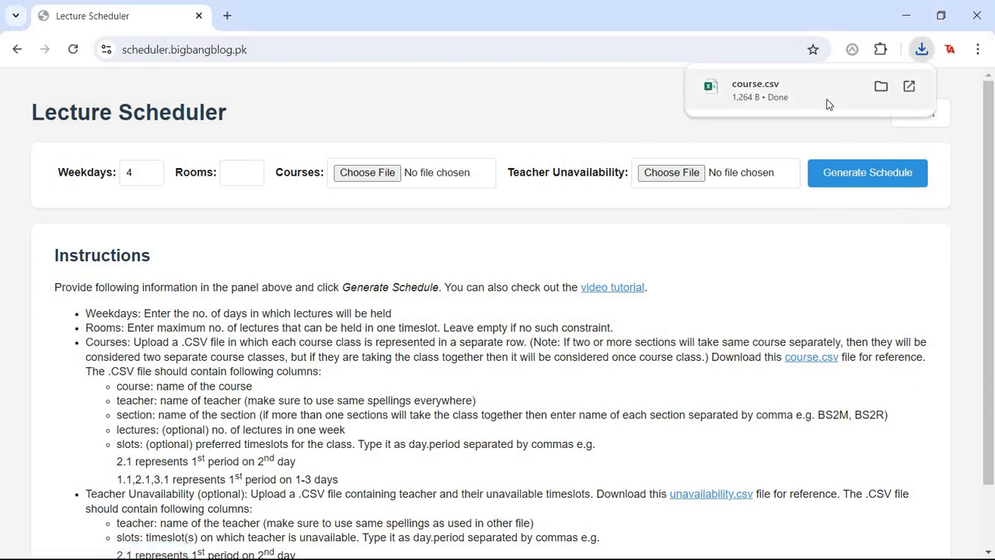
left_click(829, 104)
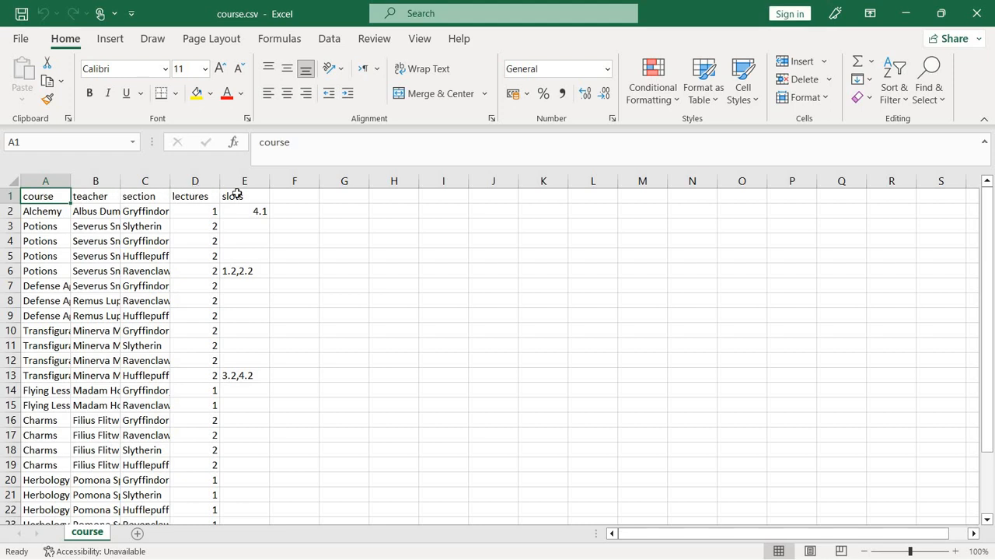
Fit the widths of the course, teacher and section columns to their contents.
double_click(71, 180)
double_click(213, 181)
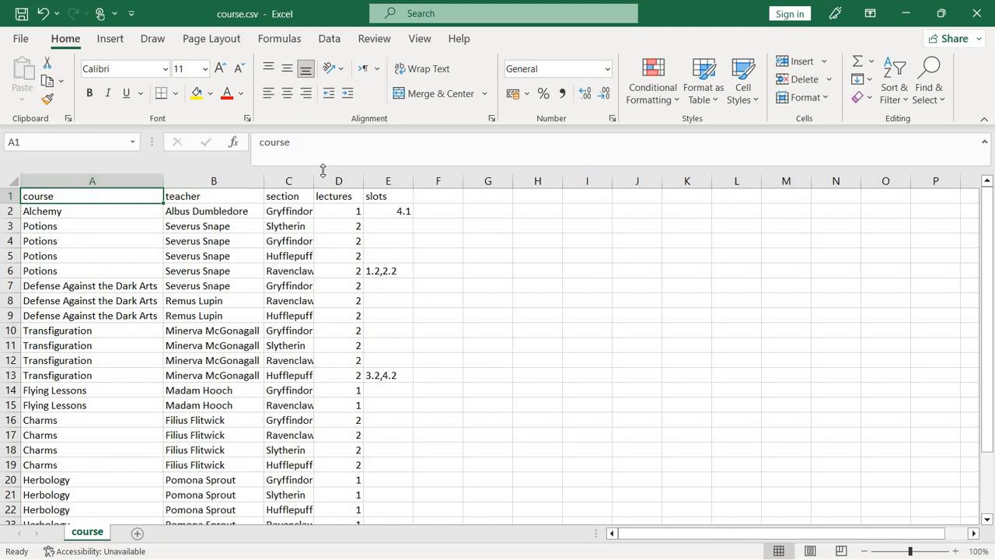
double_click(319, 179)
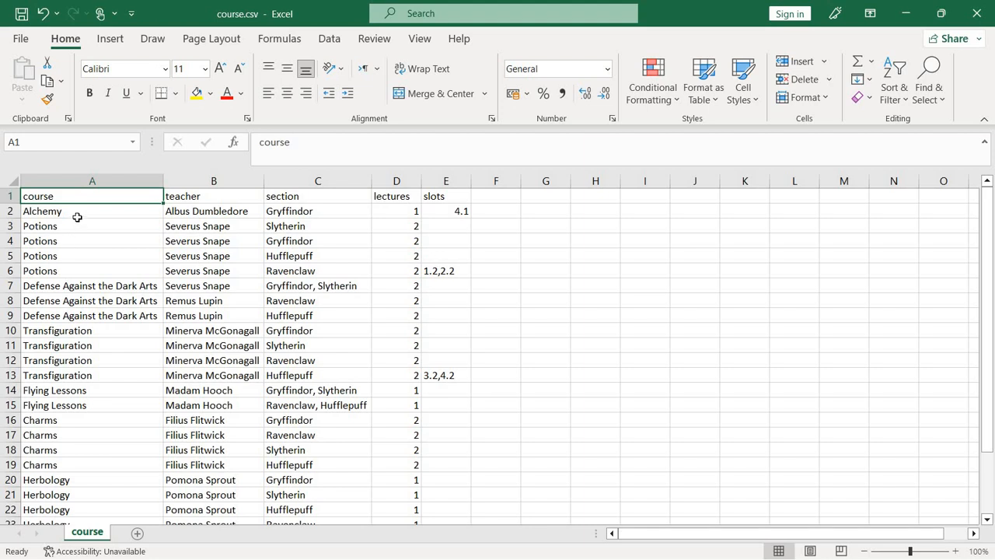
Examine the teacher and section columns and how the separate Potions classes are listed one row per section.
left_click(215, 201)
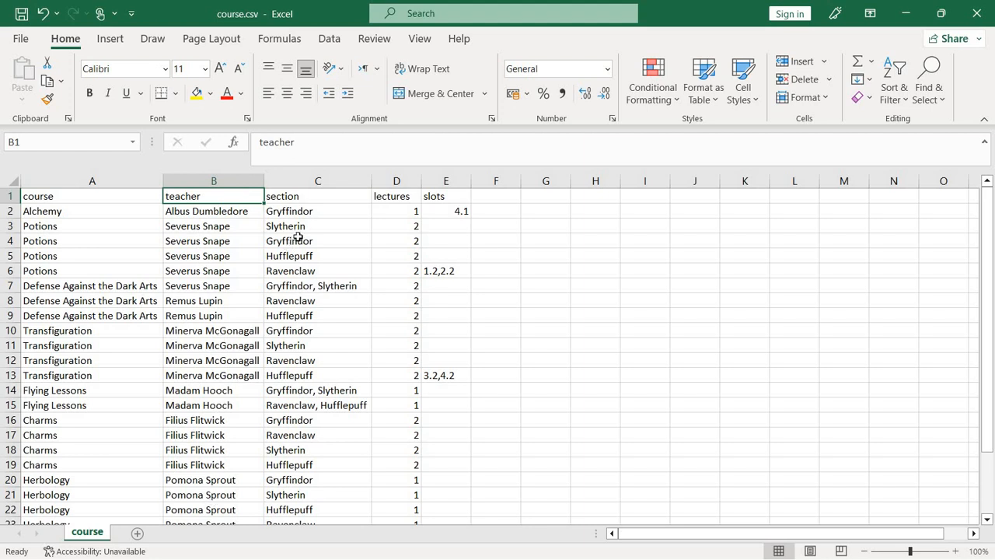
left_click(306, 196)
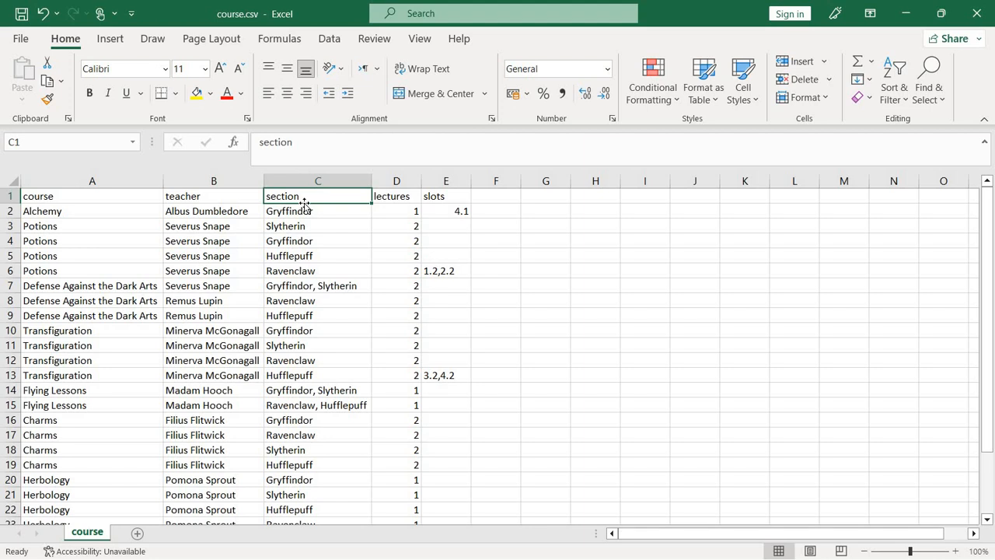
left_click(54, 224)
left_click(56, 240)
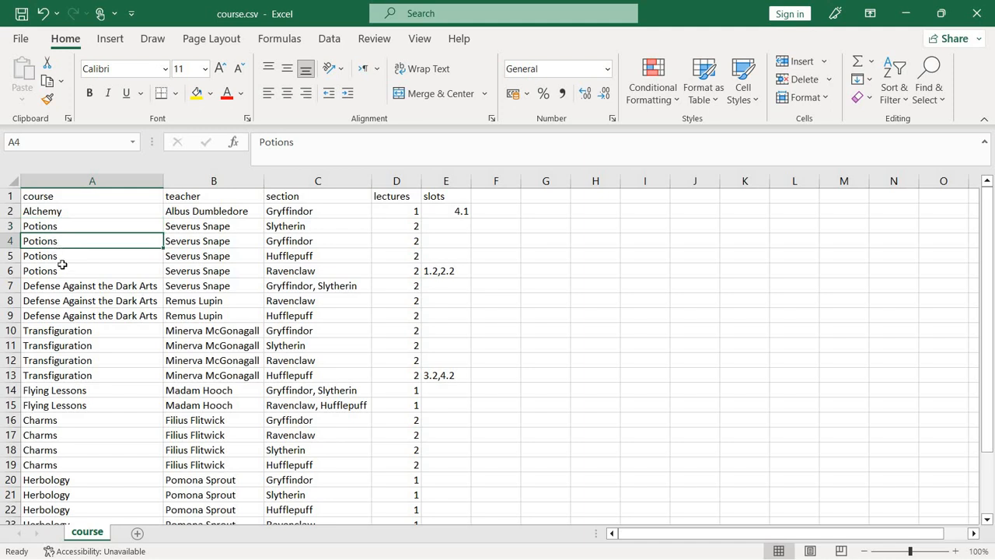
left_click(61, 260)
left_click(69, 272)
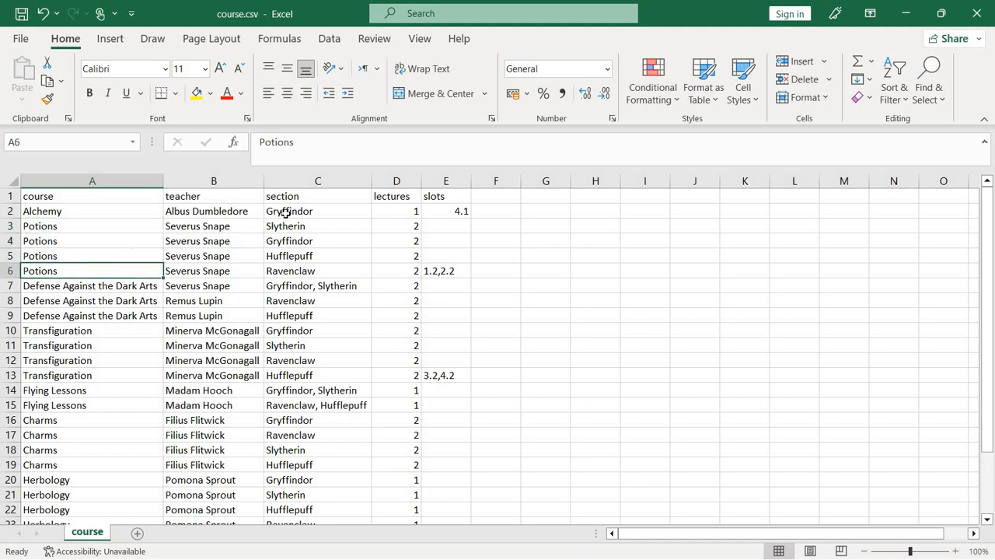
left_click(285, 213)
left_click(289, 227)
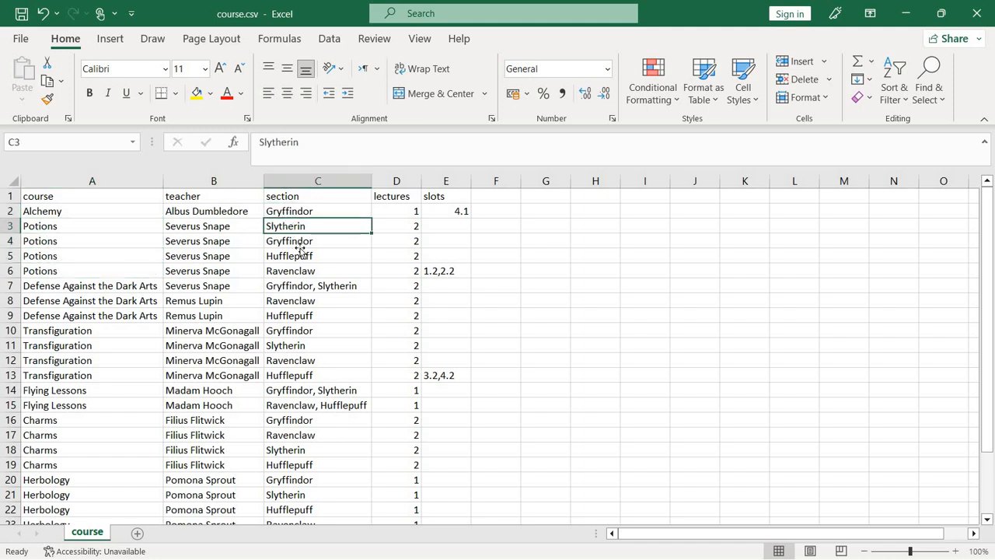
left_click(300, 247)
left_click(303, 259)
left_click(304, 266)
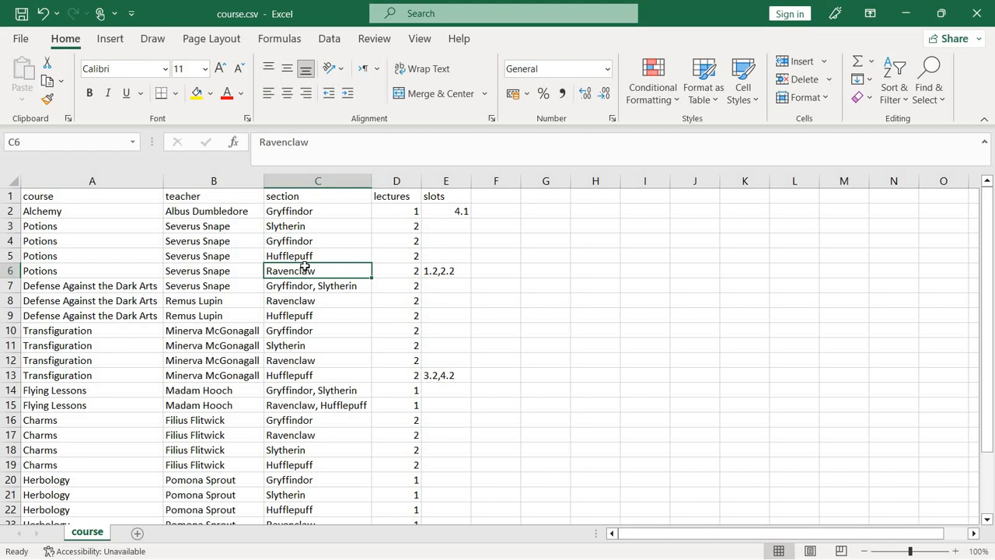
Compare the combined-section Defense Against the Dark Arts class in row 7 with the separate Potions rows.
left_click(125, 286)
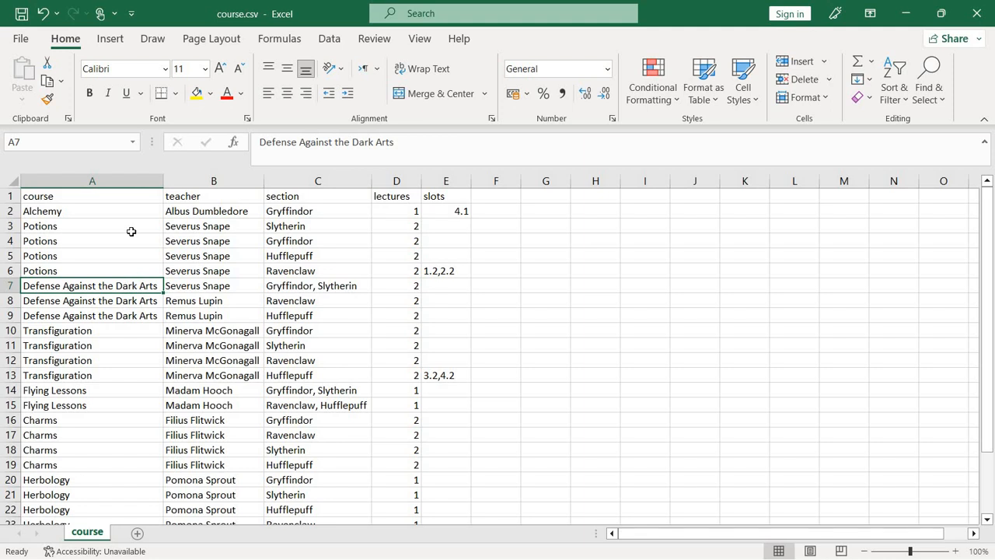
left_click(317, 285)
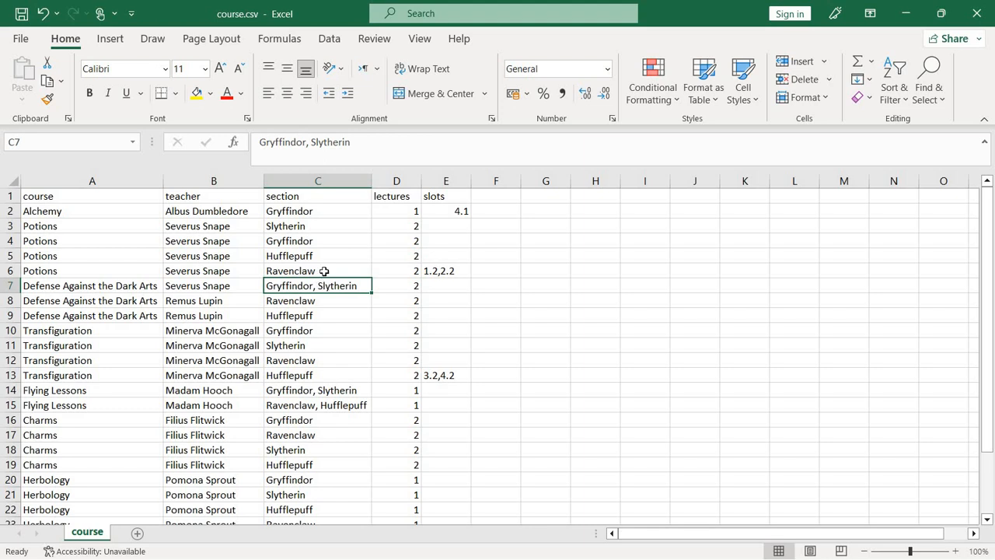
left_click_drag(324, 270, 73, 225)
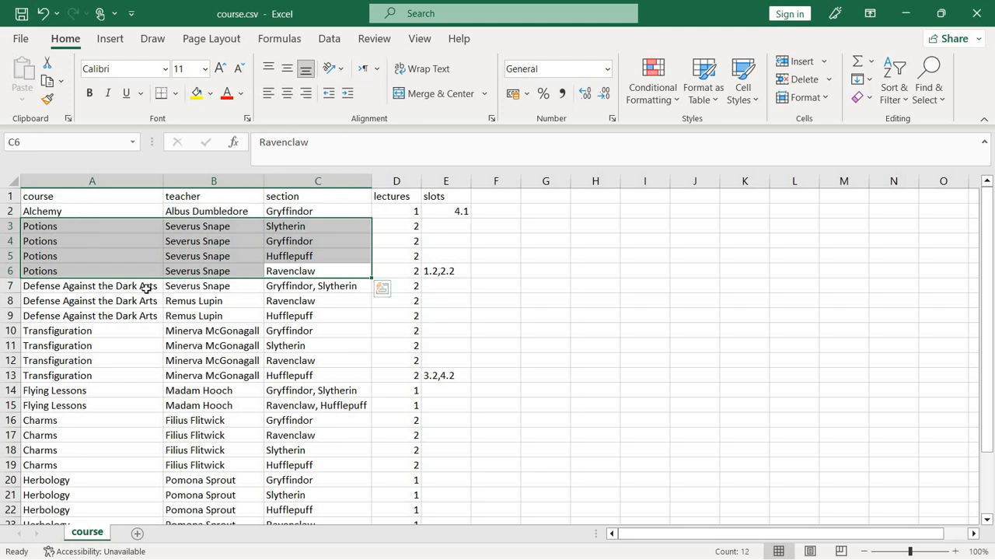
left_click_drag(122, 286, 304, 282)
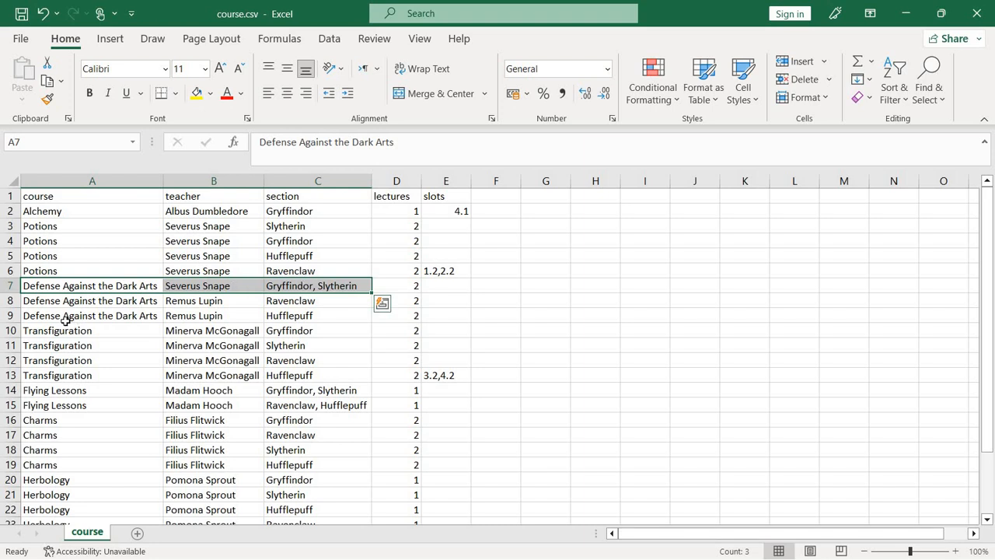
left_click(83, 283)
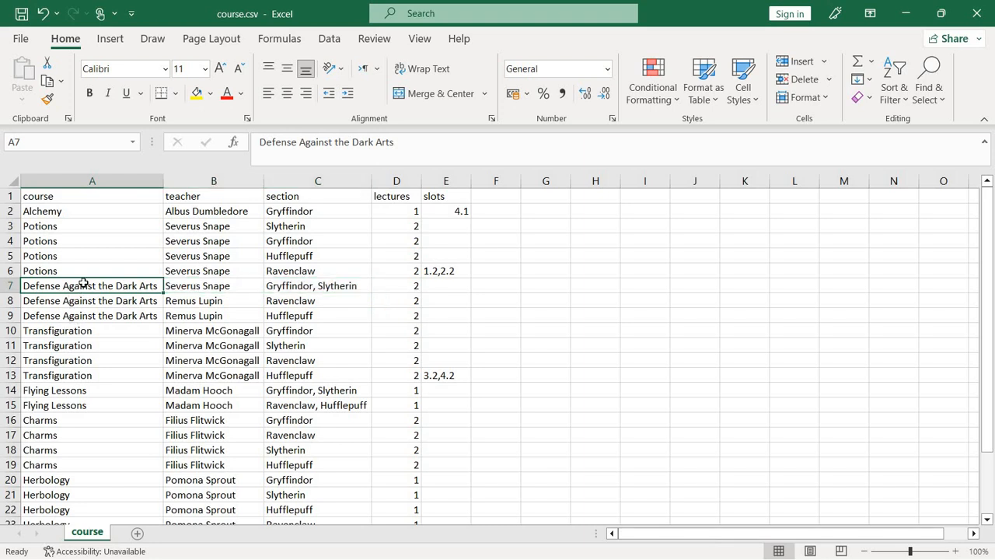
left_click_drag(83, 283, 287, 285)
left_click(287, 286)
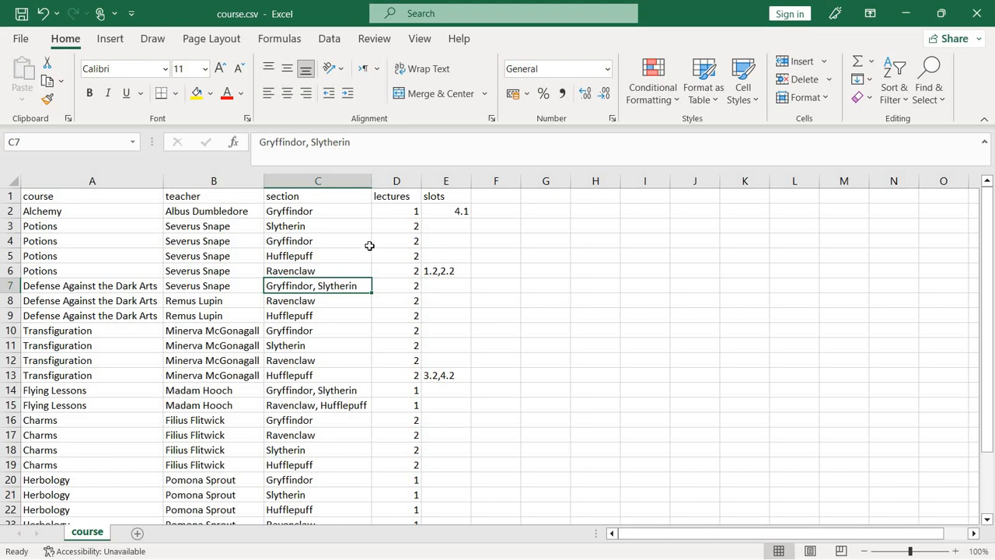
Examine the lectures and slots columns, including the preferred timeslots for Alchemy and the Ravenclaw Potions class.
left_click(409, 212)
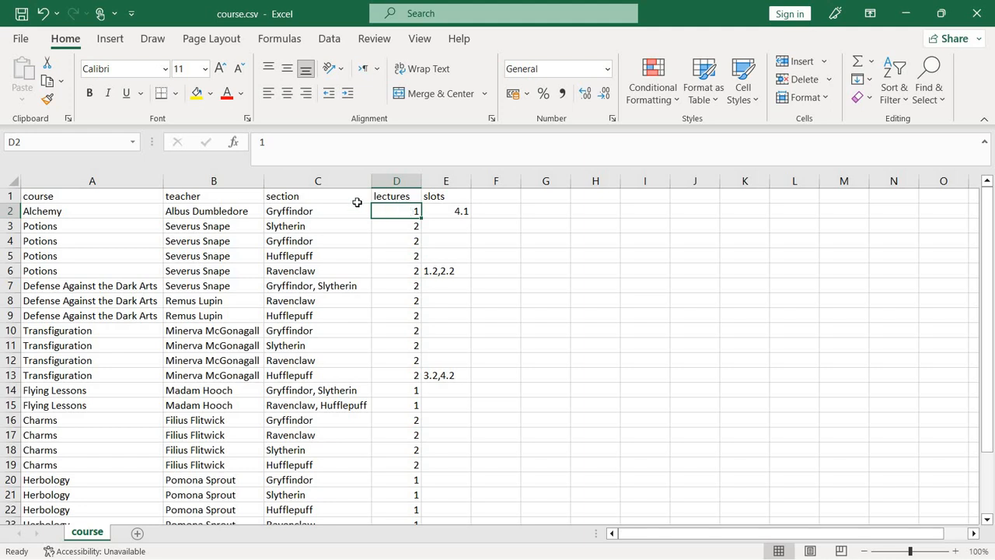
left_click(404, 233)
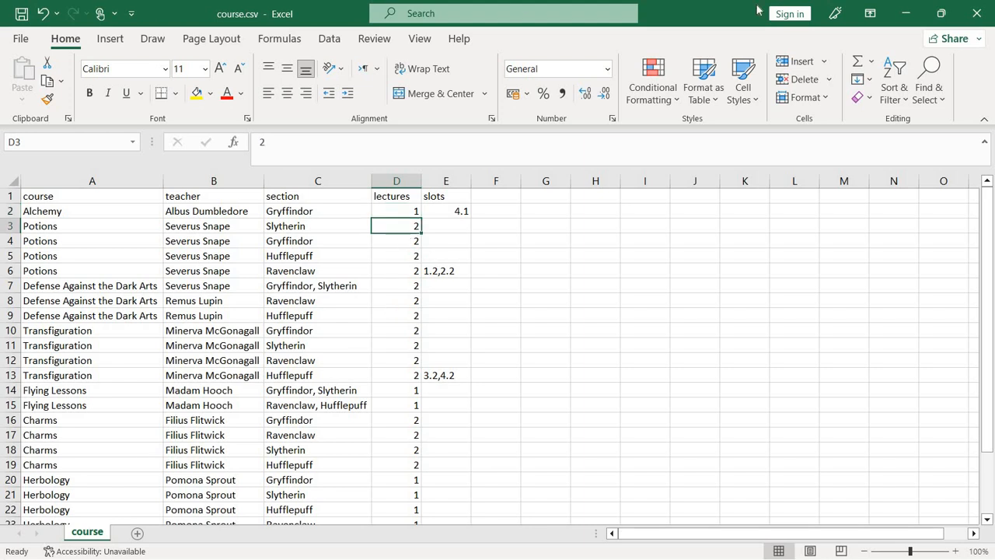
left_click(452, 202)
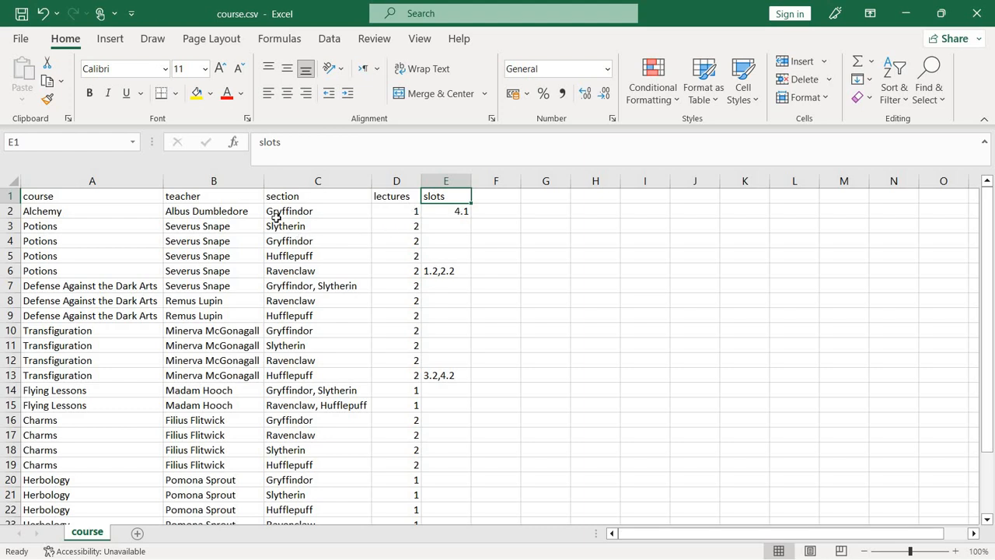
left_click(236, 218)
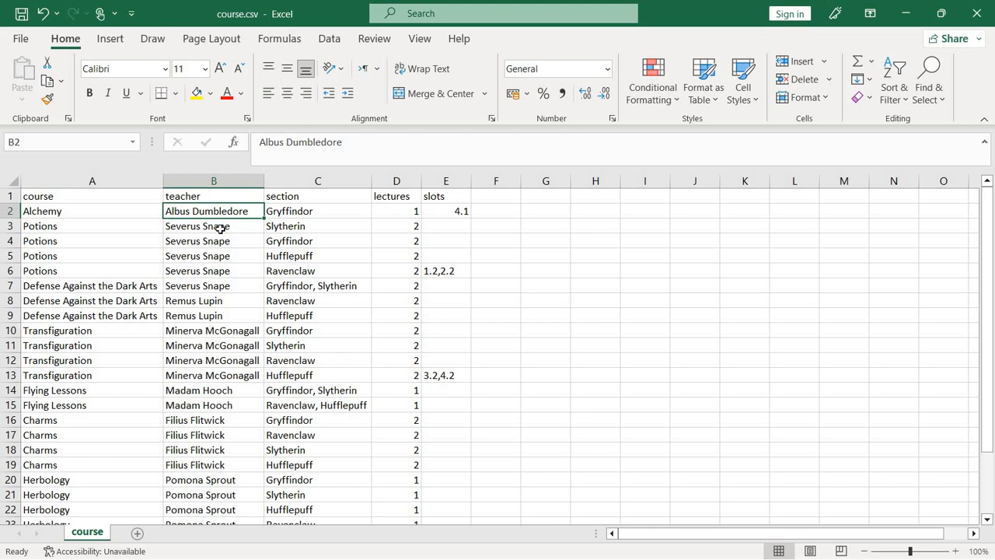
left_click(455, 213)
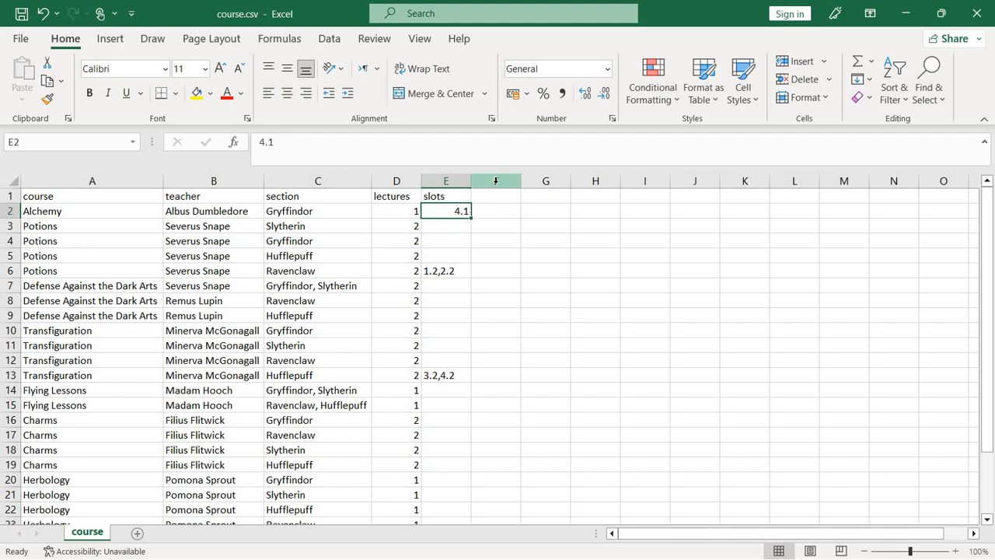
scroll(450, 276, "down", 1)
scroll(450, 276, "up", 1)
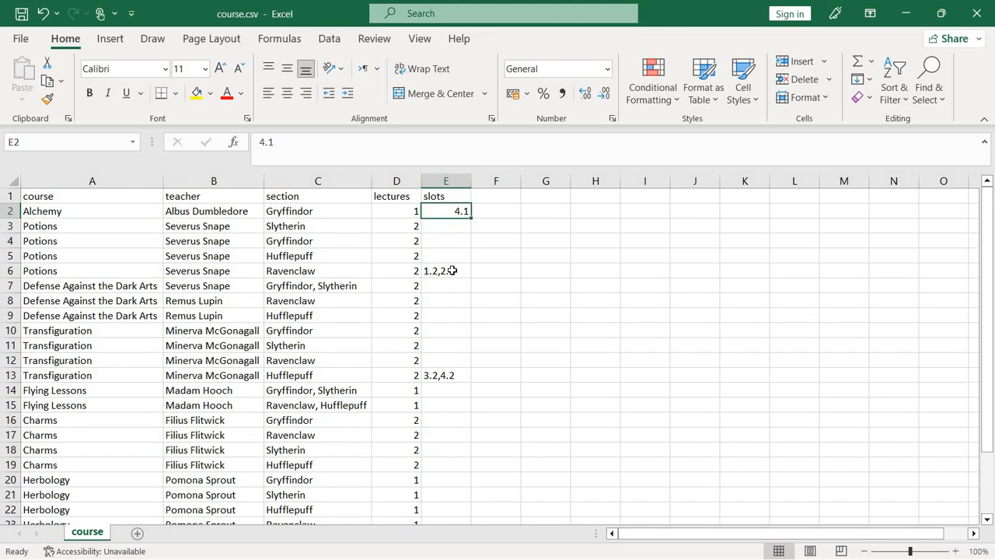
left_click(452, 270)
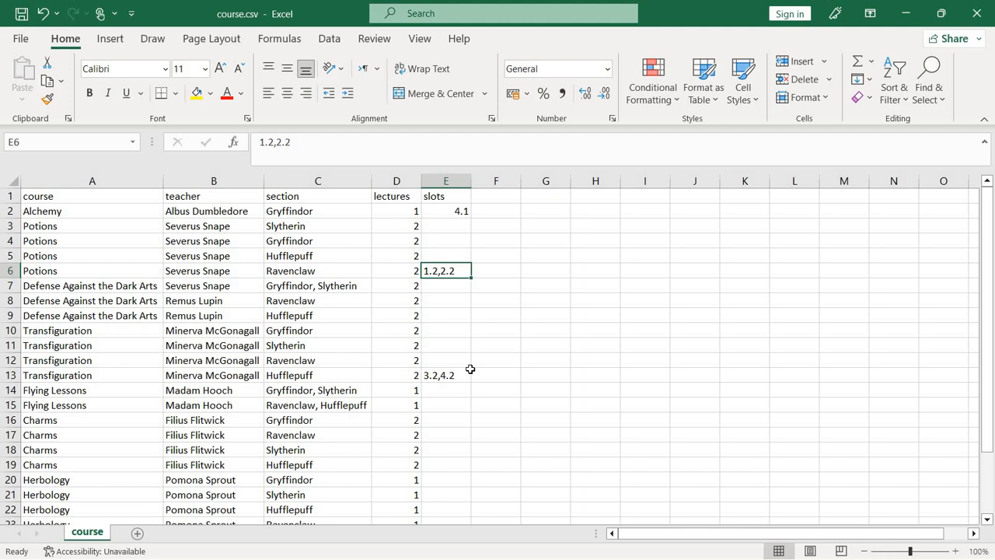
Clear all sample course data below the header row and undo the deletion.
left_click_drag(469, 205, 73, 496)
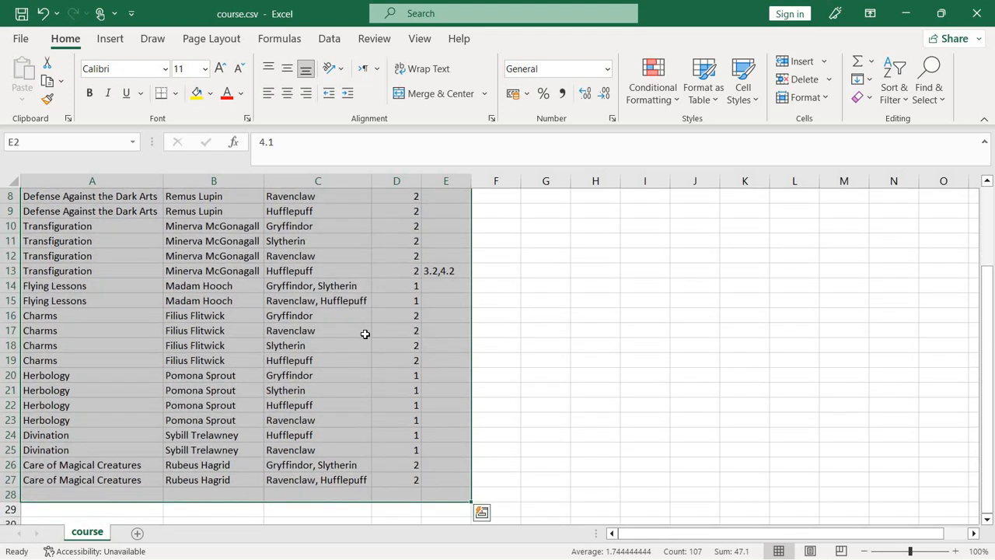
key("Delete")
scroll(388, 295, "up", 3)
left_click(400, 281)
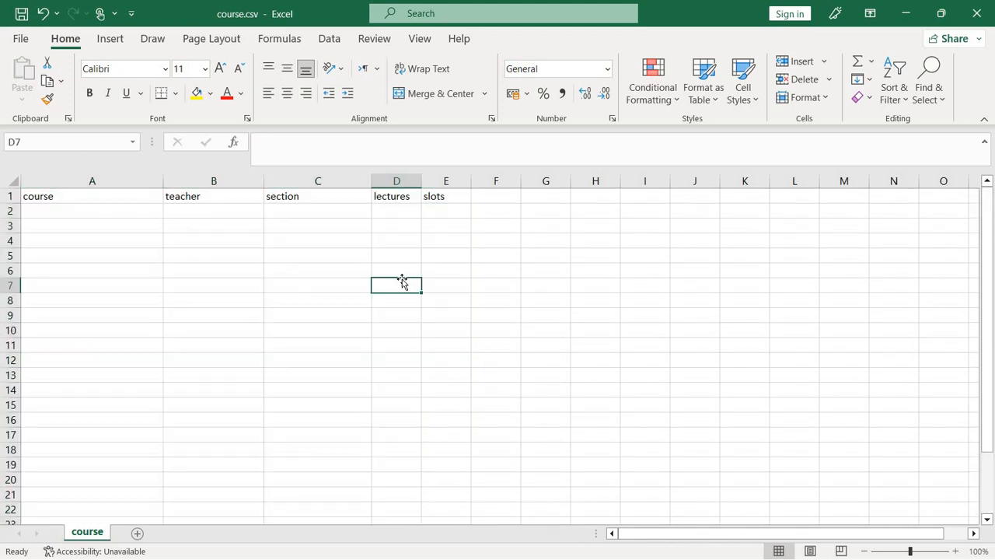
key("ctrl+z")
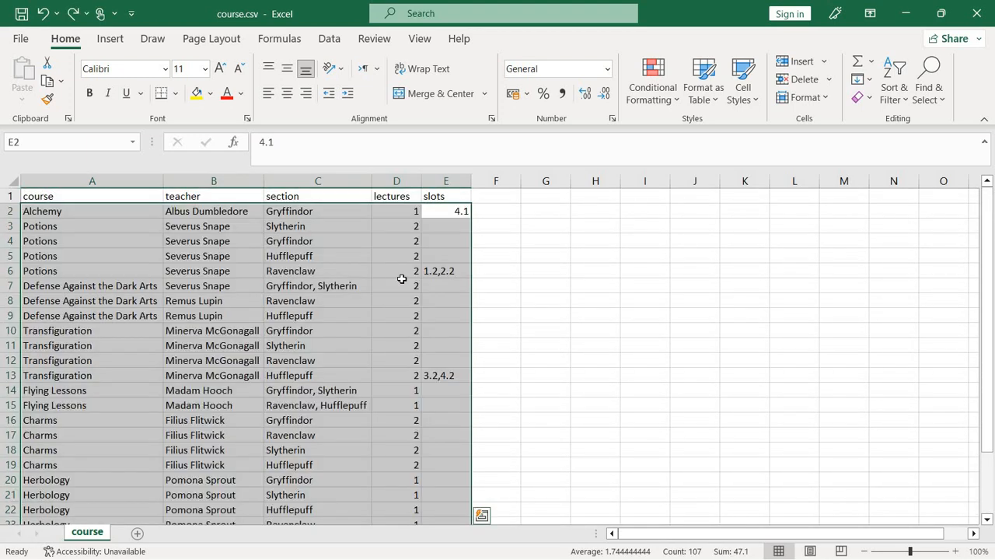
left_click(520, 287)
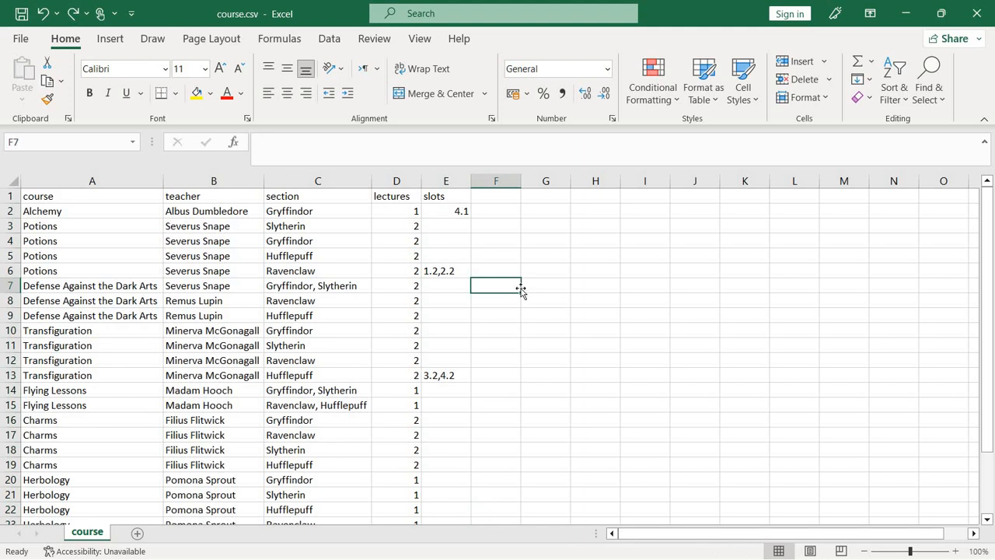
Switch to the Lecture Scheduler page in the browser, choose course.csv as the Courses file and generate the schedule.
key("alt+Tab")
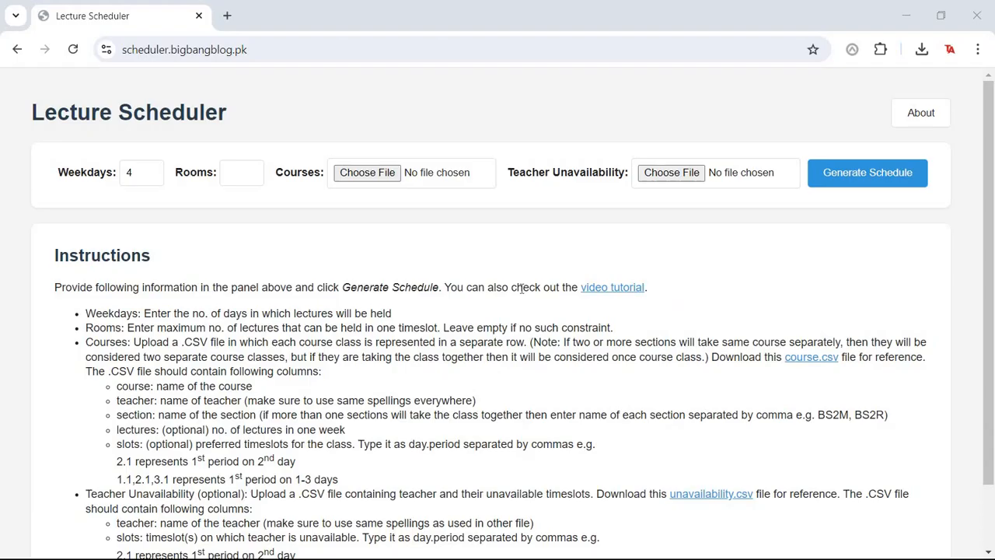
left_click(371, 174)
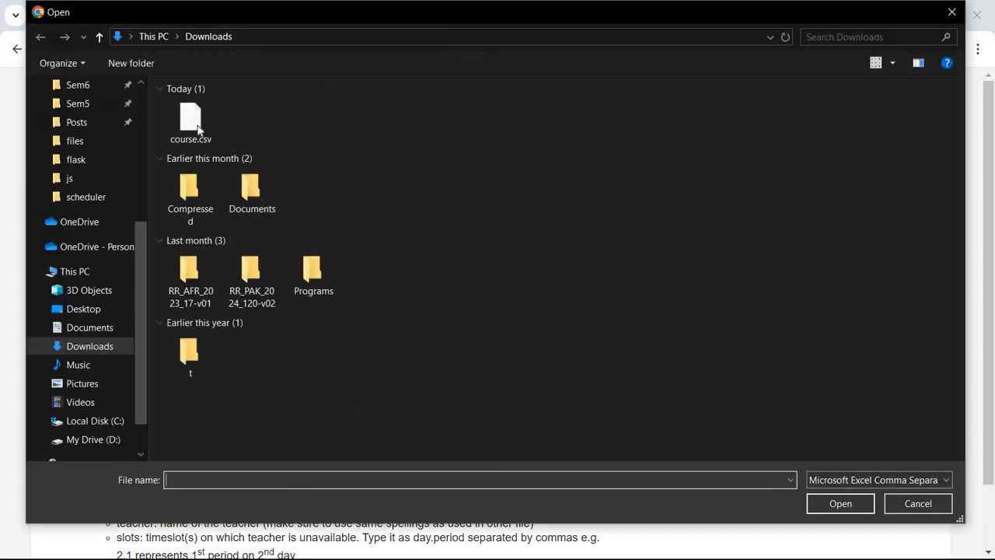
left_click(196, 125)
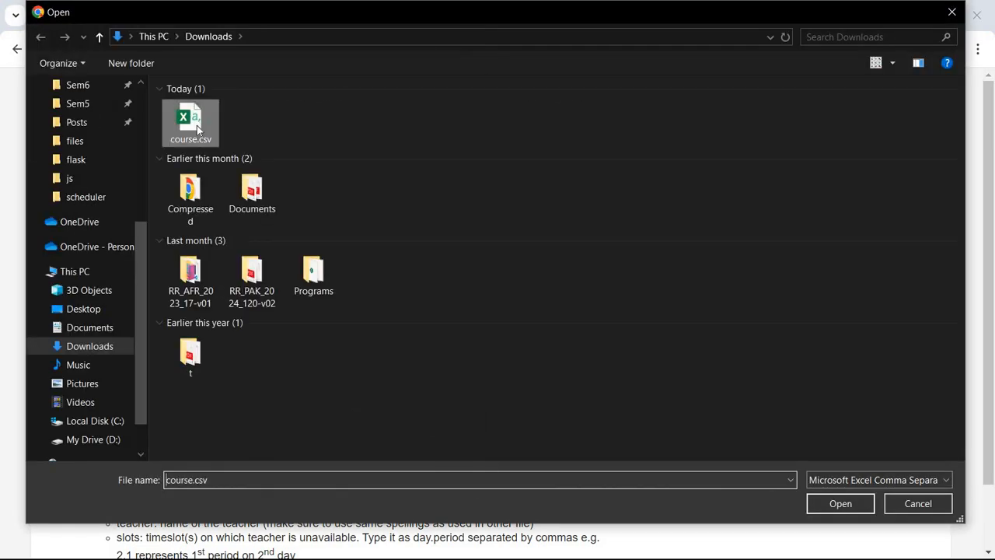
left_click(840, 505)
left_click(865, 172)
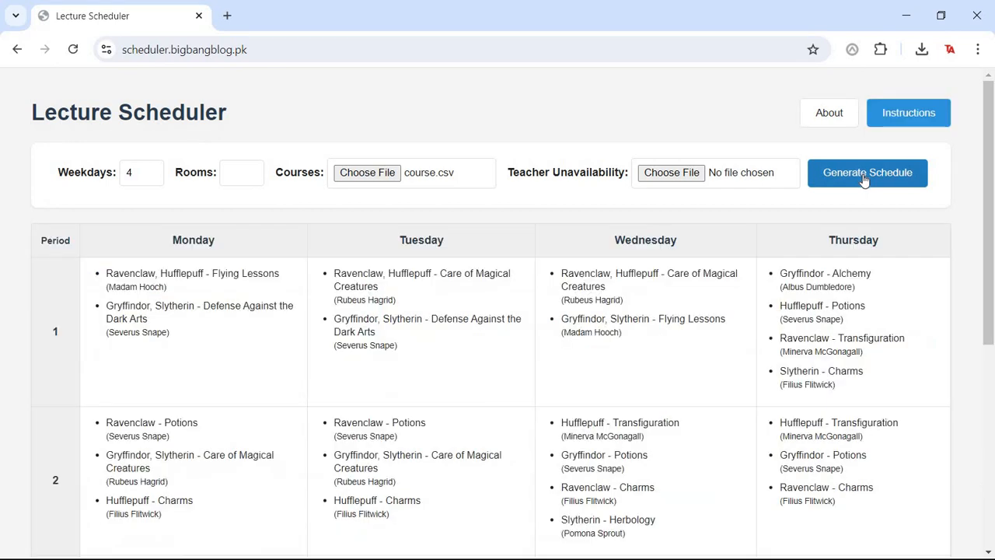
Review the generated timetable across all weekdays and periods.
scroll(836, 272, "down", 5)
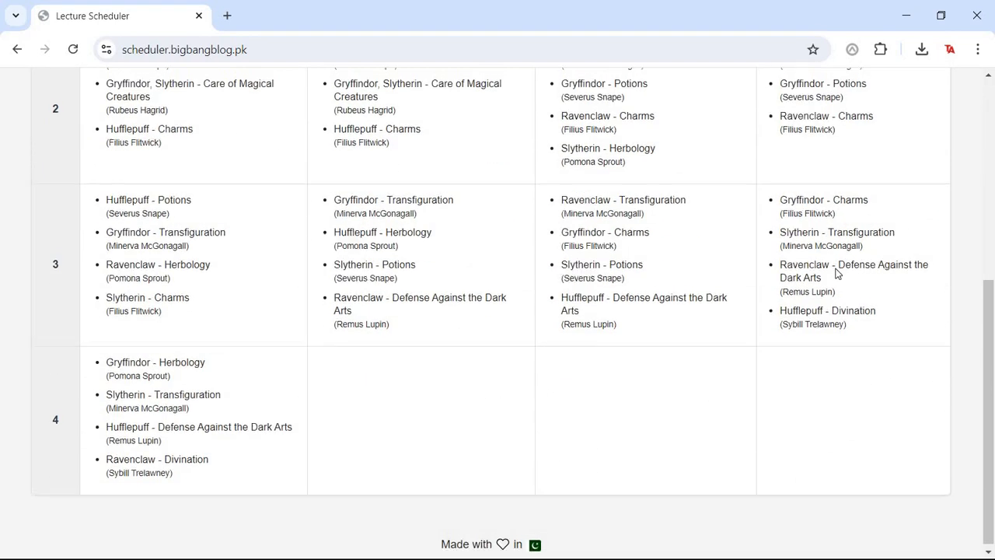
scroll(839, 275, "up", 3)
scroll(777, 278, "up", 1)
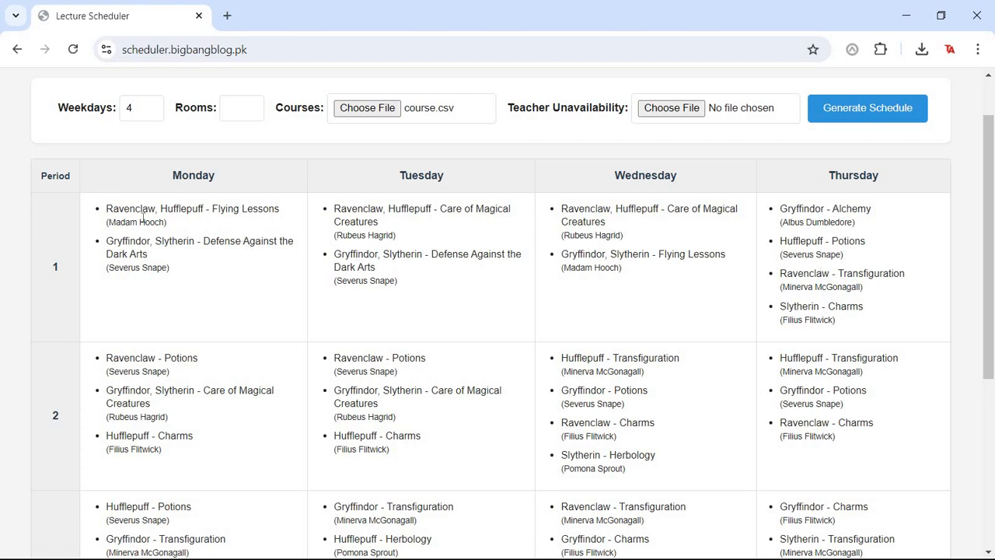
scroll(142, 216, "down", 2)
scroll(235, 297, "down", 1)
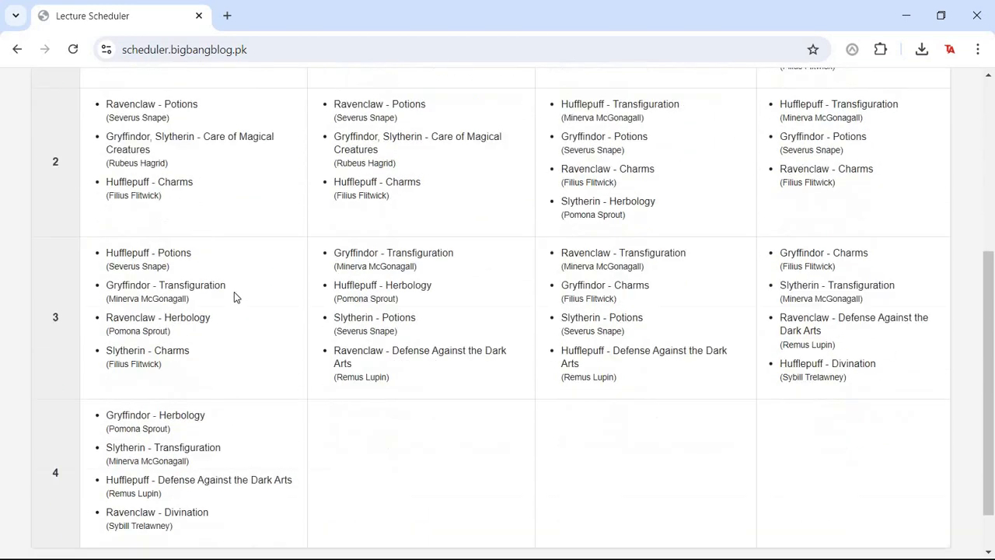
scroll(234, 296, "down", 1)
scroll(184, 466, "up", 5)
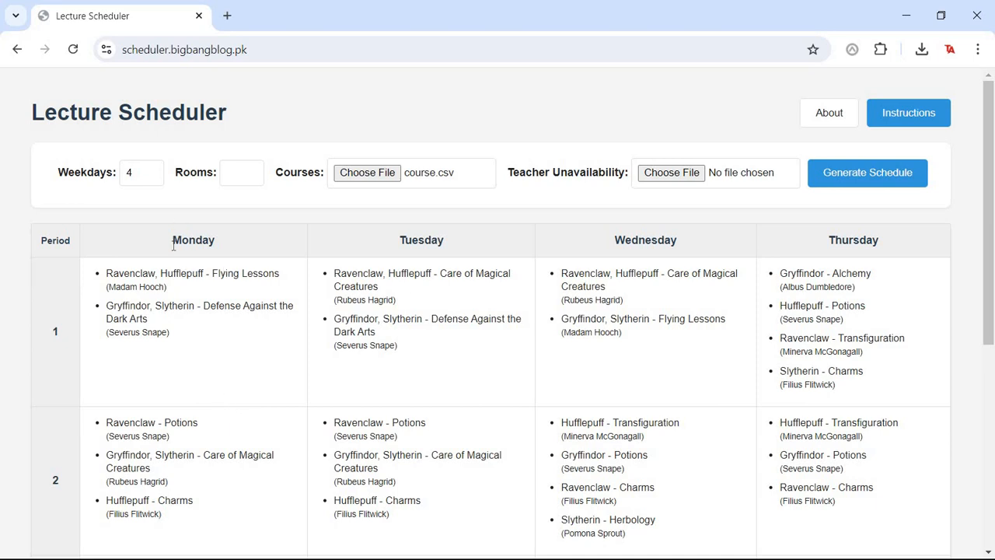
Set the number of weekdays to 5 and regenerate the lecture schedule.
left_click_drag(172, 241, 861, 237)
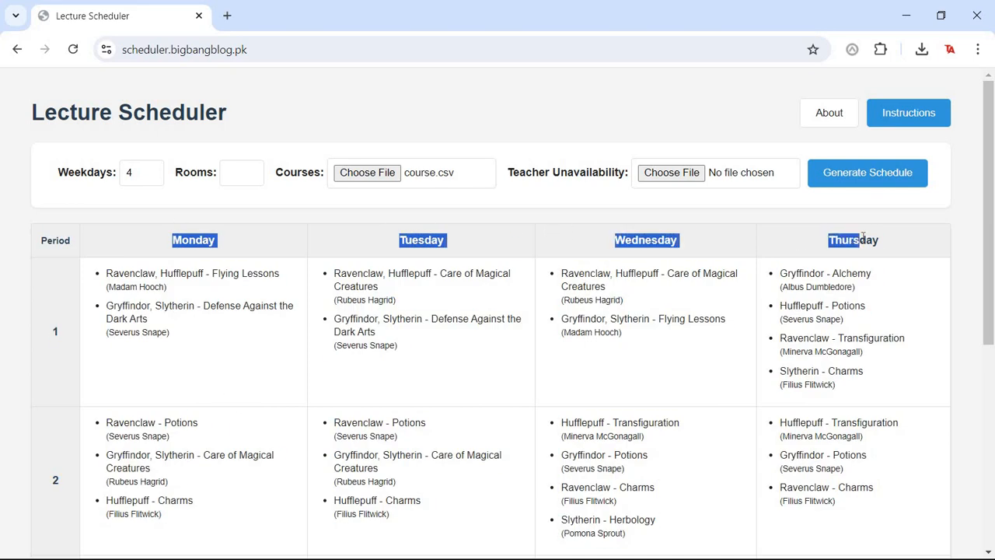
left_click(861, 237)
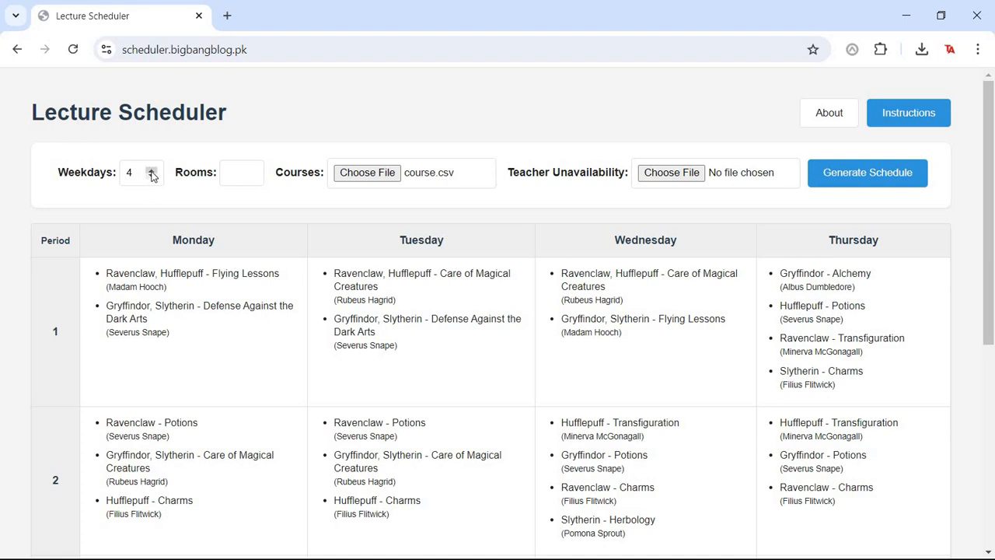
left_click(151, 171)
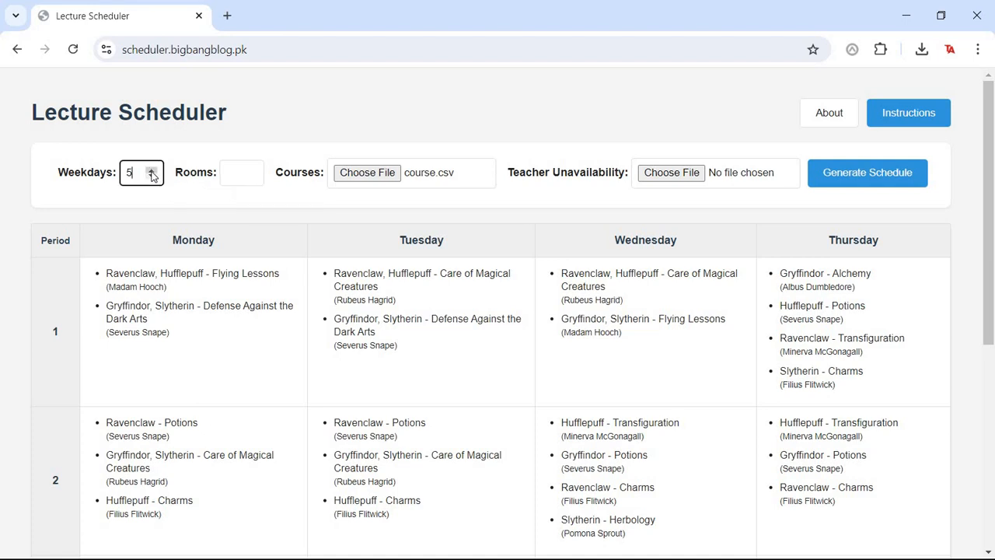
left_click(881, 186)
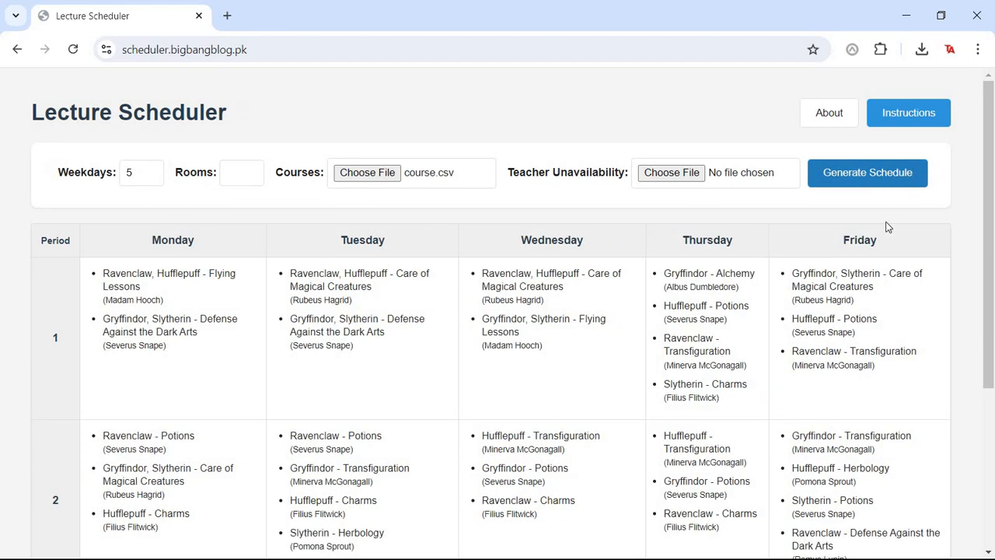
Review the regenerated timetable across Monday to Friday, including the lectures held simultaneously in Thursday's first period.
scroll(830, 272, "down", 4)
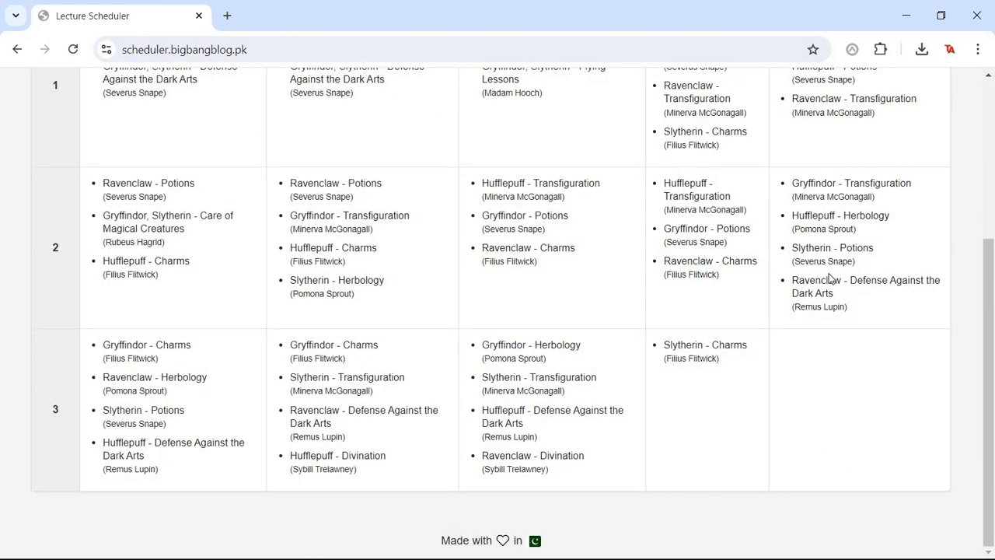
scroll(829, 277, "up", 3)
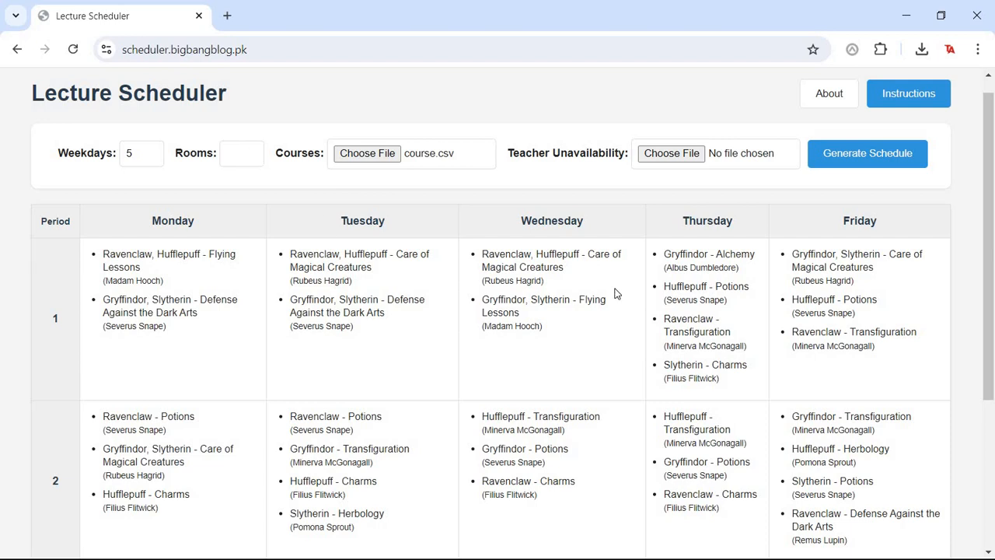
scroll(691, 276, "down", 1)
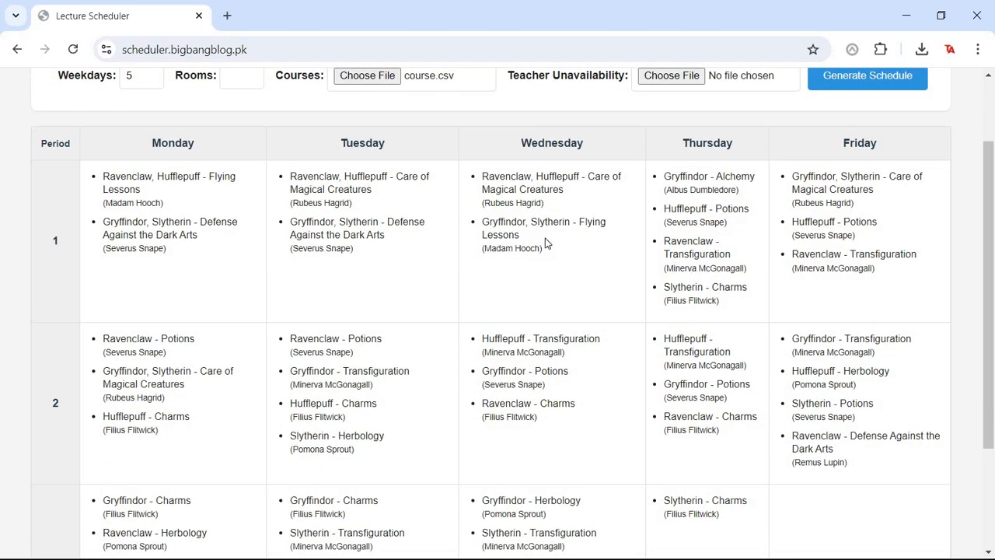
scroll(546, 239, "up", 2)
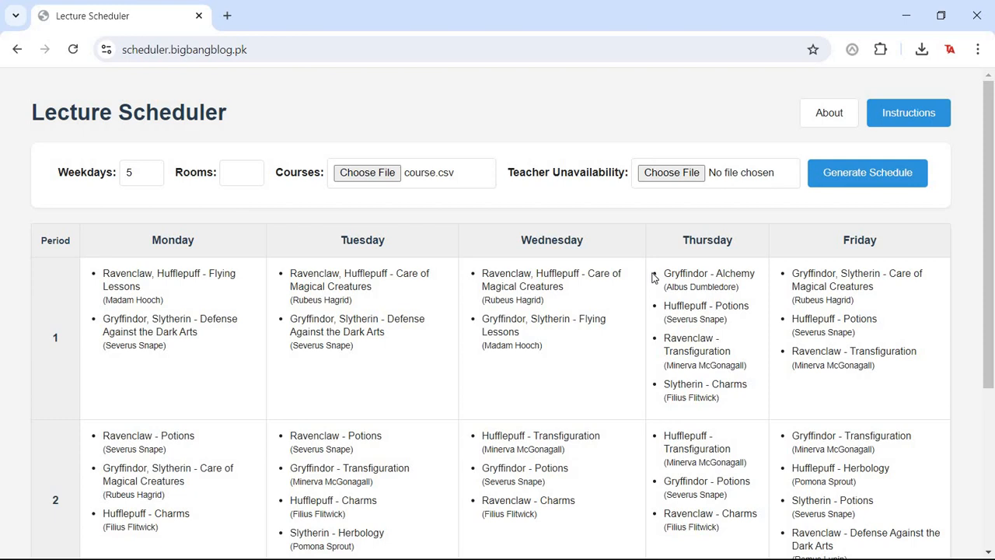
scroll(661, 273, "down", 1)
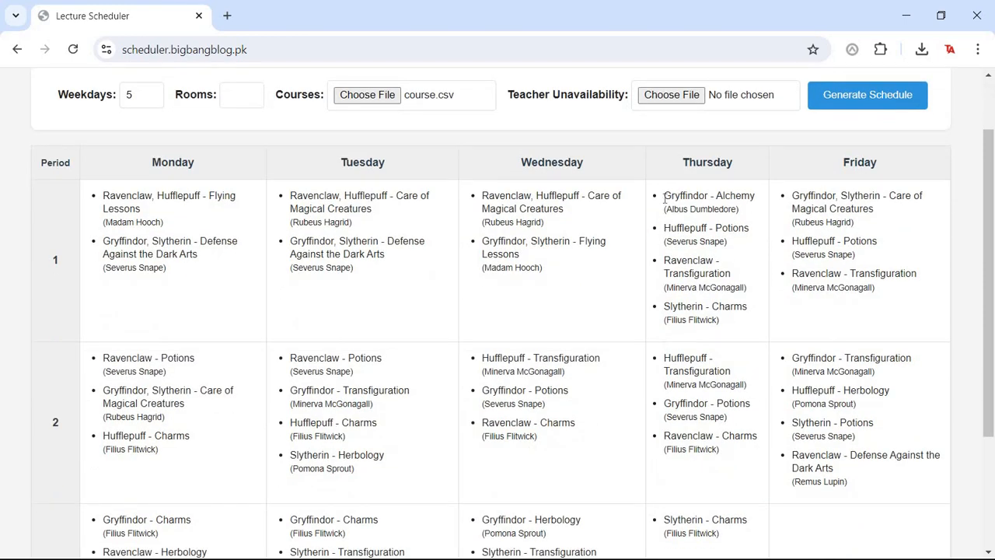
left_click_drag(664, 199, 718, 321)
left_click(703, 319)
Limit the rooms to 3, regenerate the schedule and check the number of lectures in each period.
left_click(253, 92)
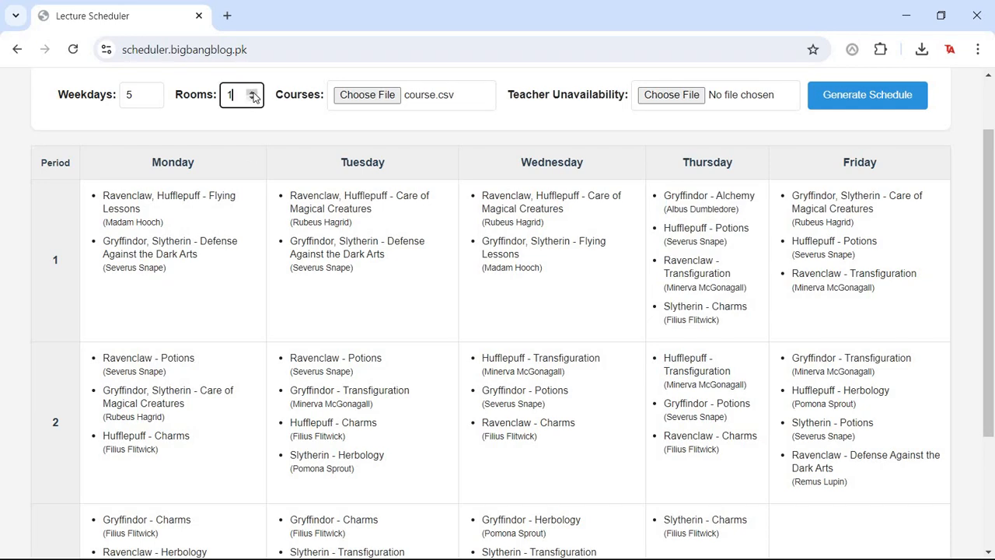
left_click(253, 92)
left_click(253, 93)
left_click(896, 94)
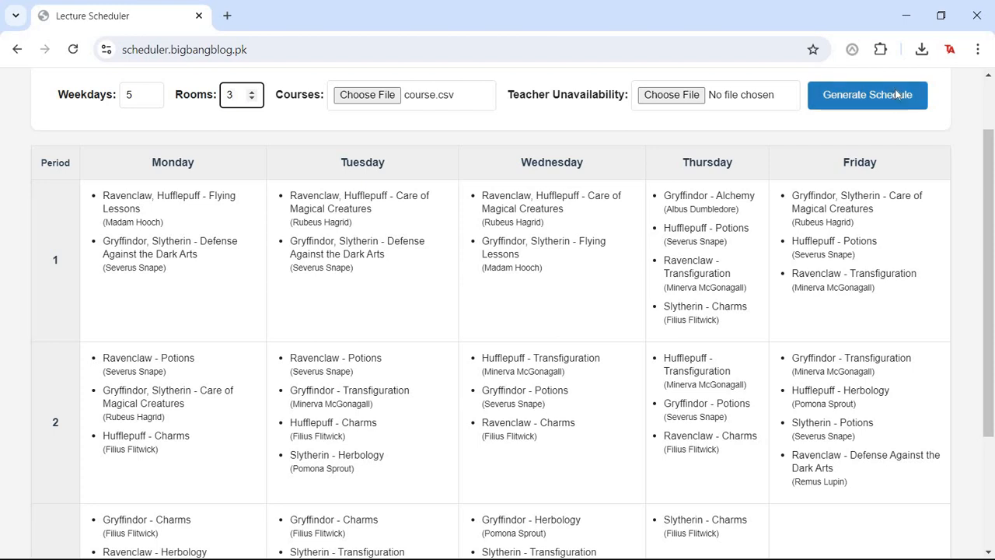
scroll(745, 179, "down", 1)
scroll(741, 179, "down", 3)
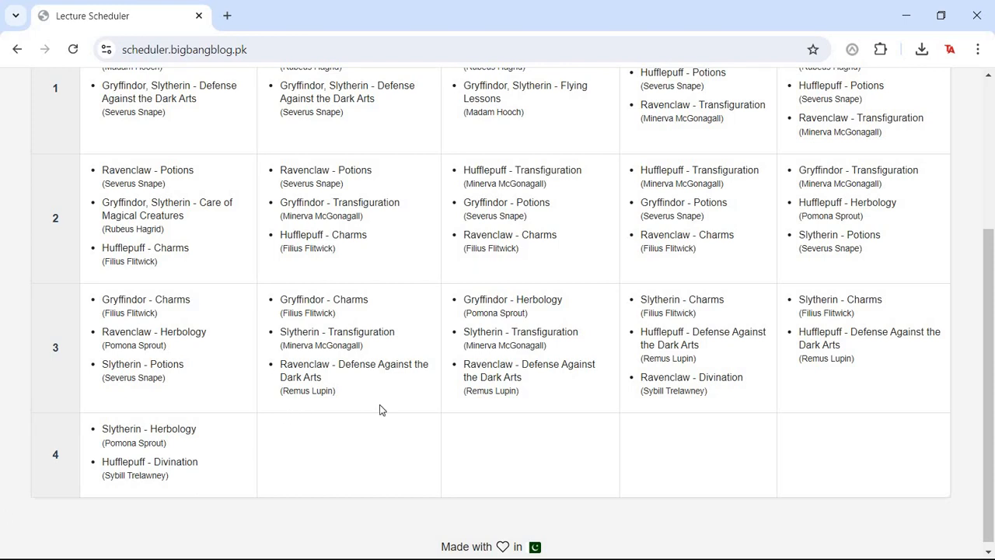
scroll(360, 432, "up", 1)
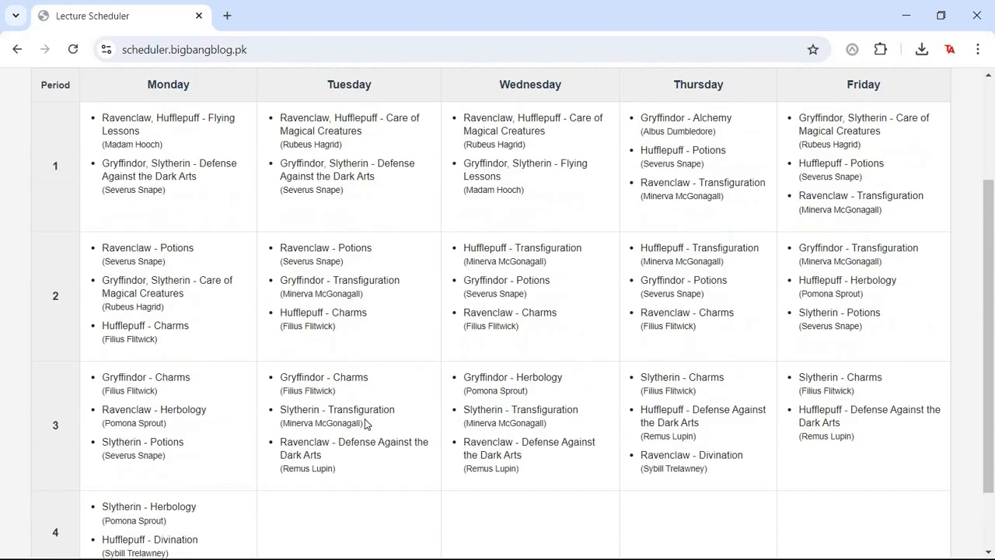
scroll(376, 414, "up", 1)
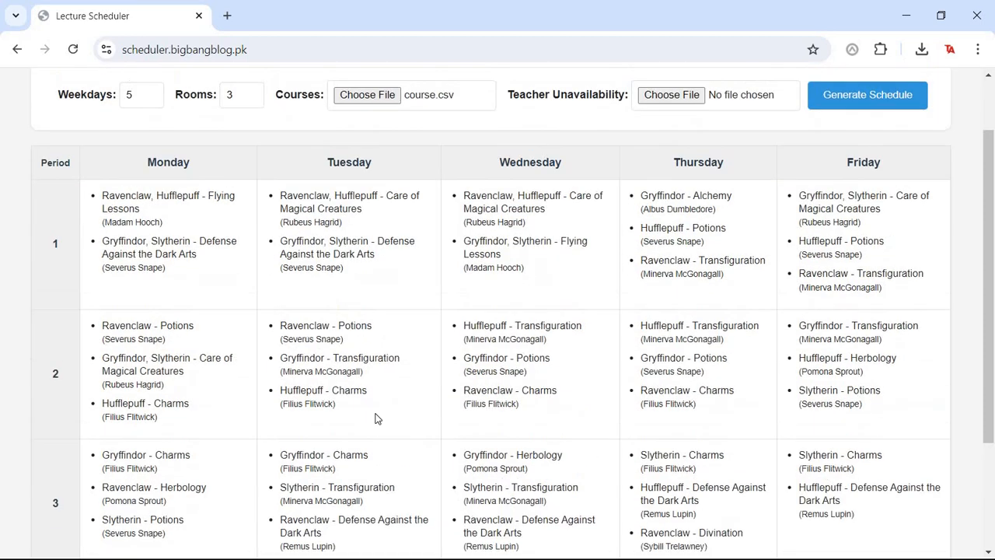
Clear the room limit, set the number of weekdays to 4 and regenerate the schedule.
left_click(251, 99)
left_click(251, 98)
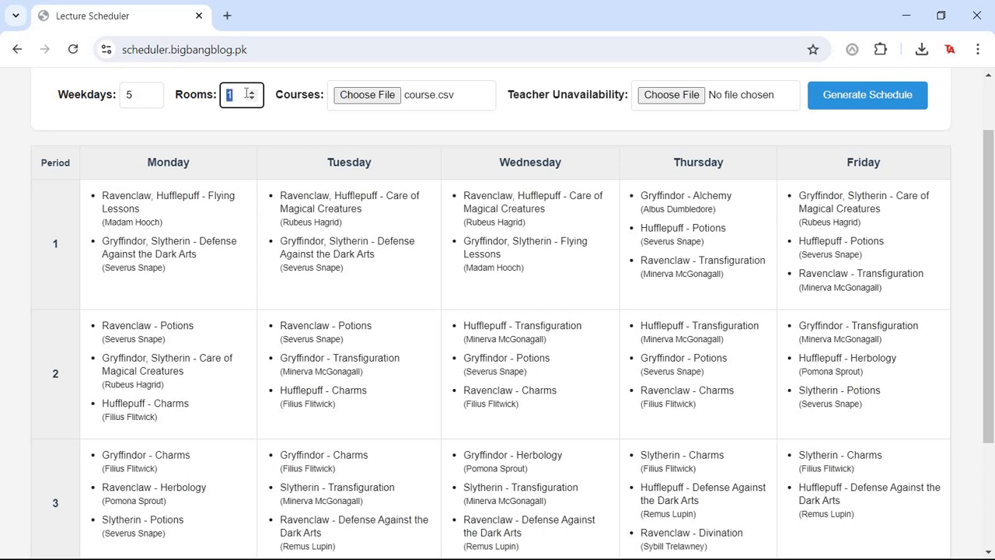
key("BackSpace")
left_click(273, 73)
left_click(152, 99)
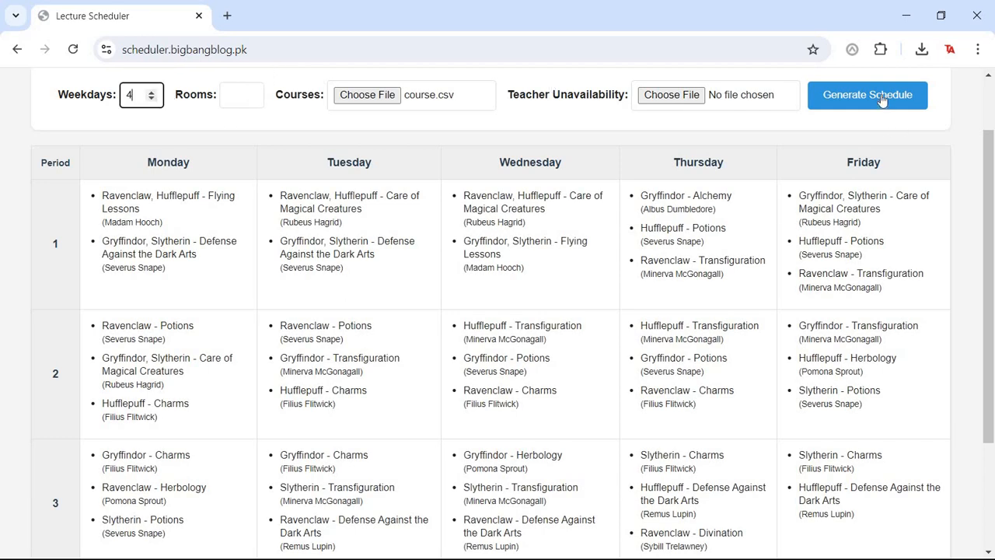
left_click(882, 99)
Examine the four-day timetable, focusing on Monday's first-period Defense Against the Dark Arts class shared by Gryffindor and Slytherin.
scroll(547, 278, "down", 4)
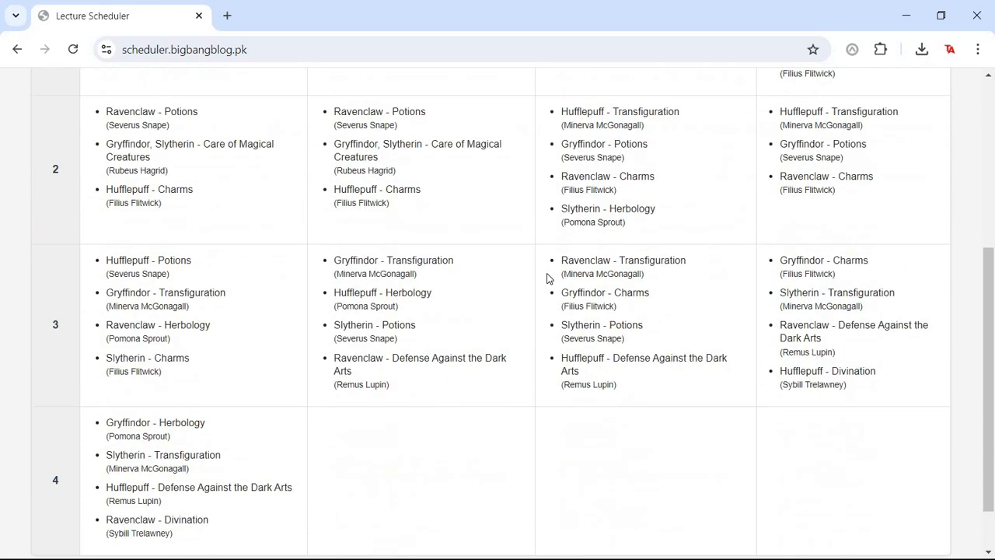
scroll(547, 278, "down", 1)
scroll(547, 279, "up", 4)
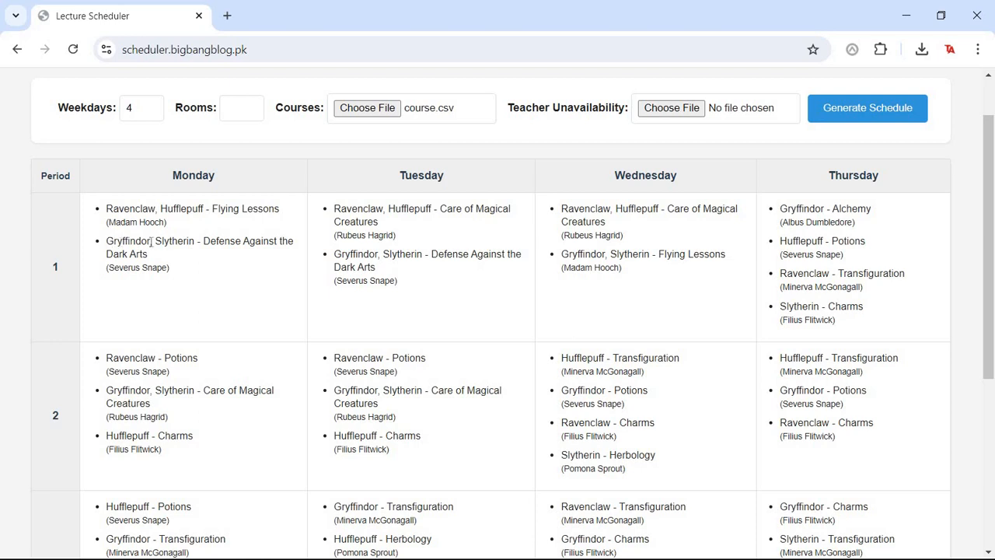
double_click(153, 242)
left_click_drag(153, 241, 273, 261)
left_click(253, 237)
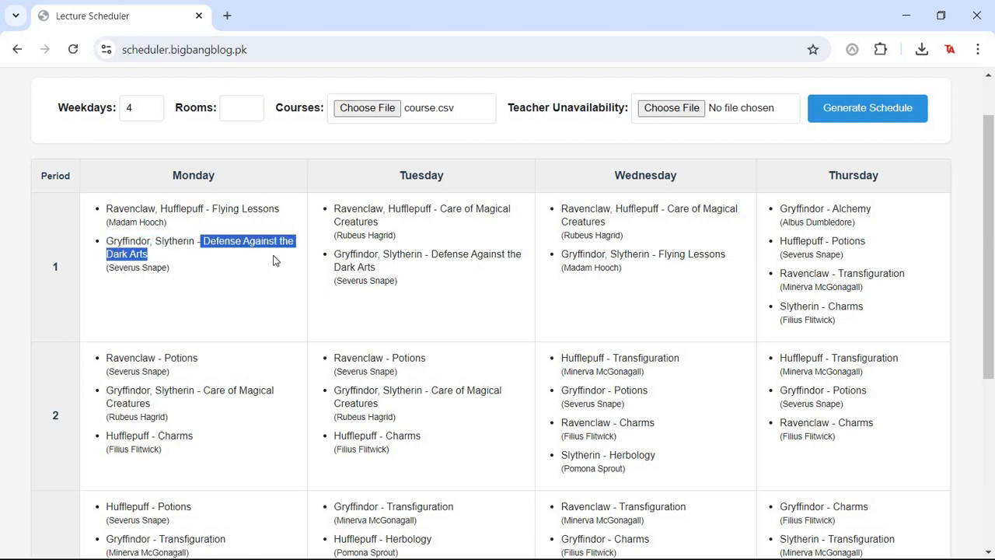
left_click(274, 261)
left_click_drag(150, 255, 99, 242)
left_click(101, 247)
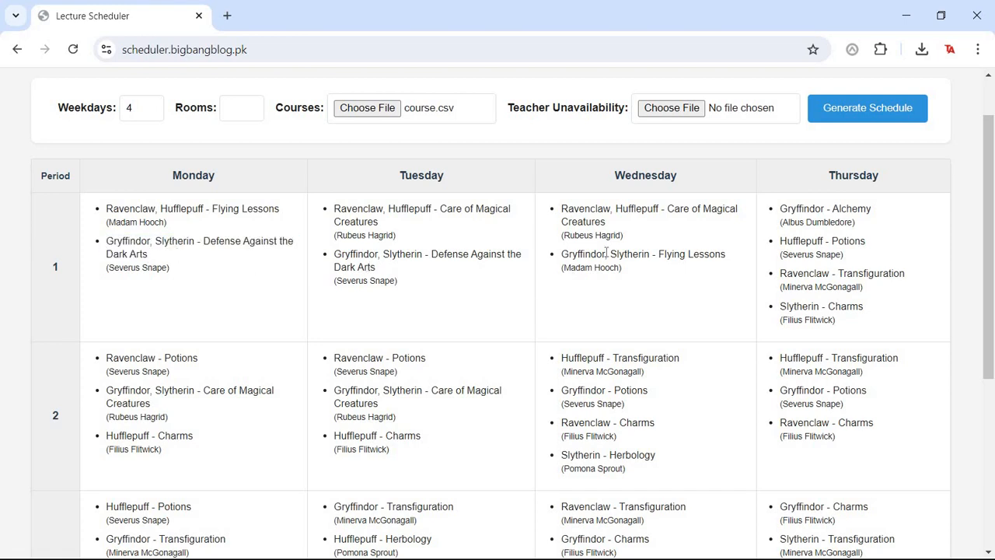
Compare the separate Ravenclaw and Hufflepuff Defense Against the Dark Arts classes in the third period.
scroll(606, 253, "down", 3)
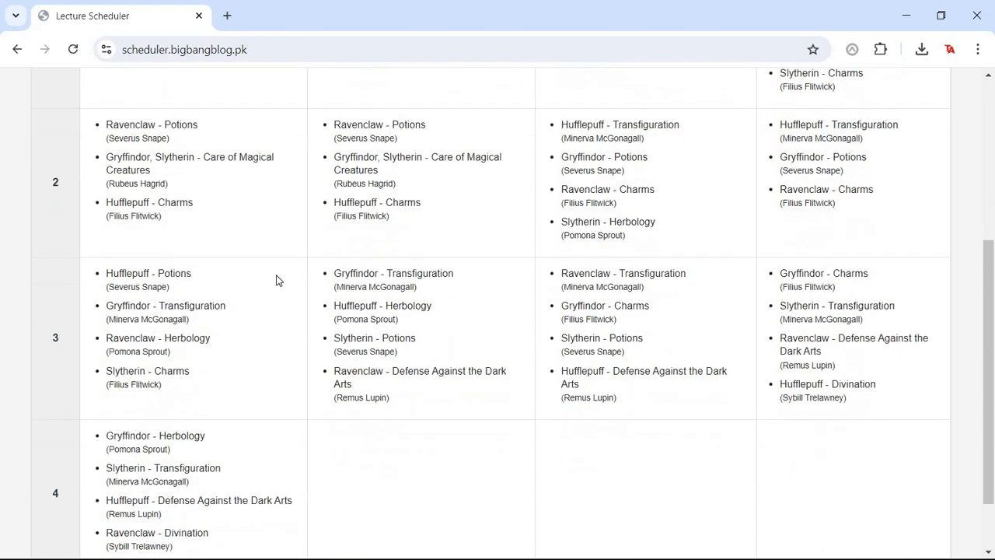
scroll(280, 300, "down", 1)
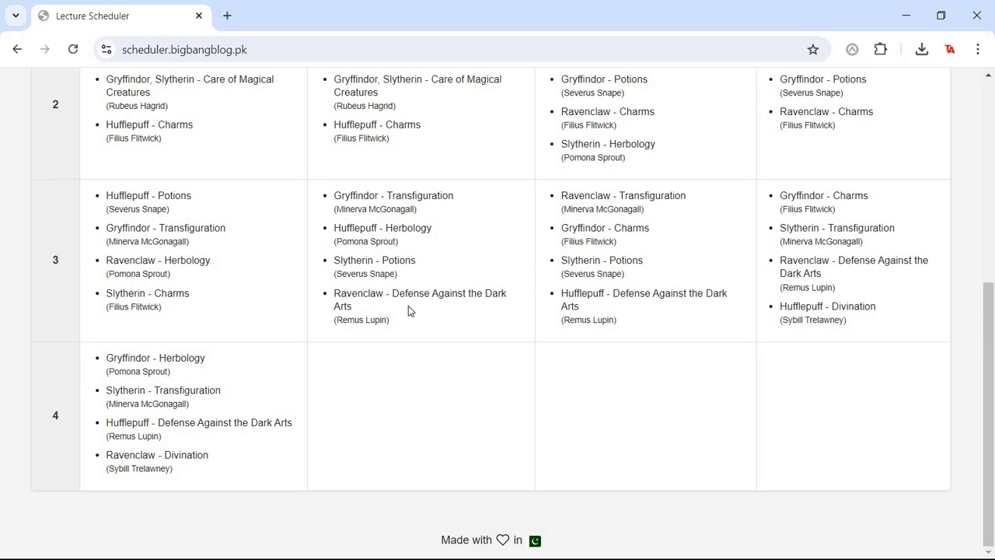
left_click_drag(409, 311, 531, 299)
triple_click(625, 311)
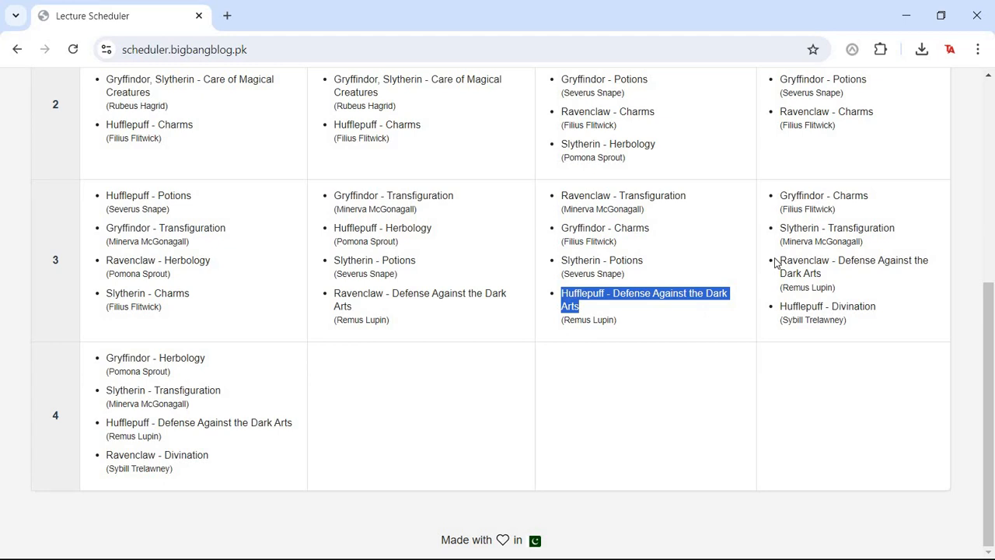
scroll(778, 262, "up", 3)
scroll(772, 263, "up", 2)
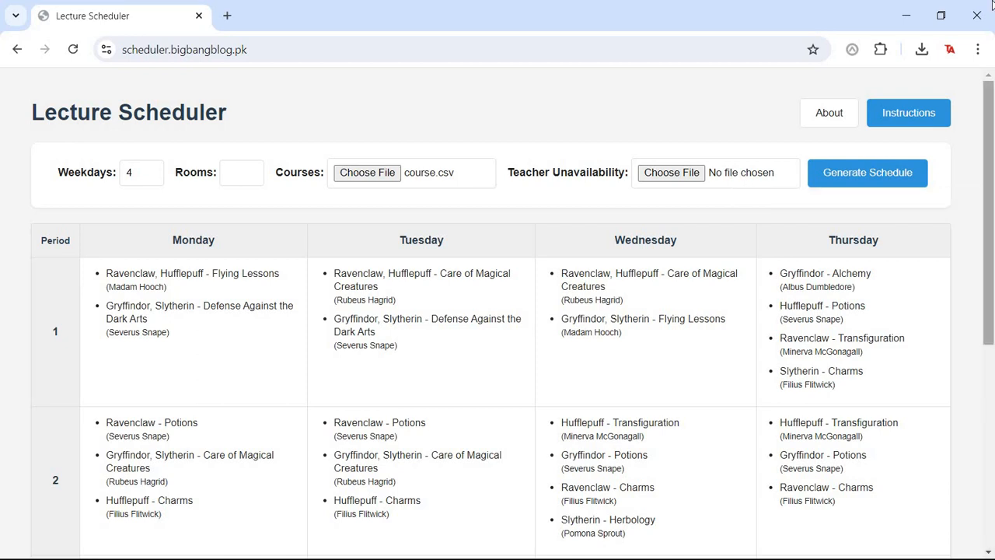
Check which teachers are assigned to Tuesday's first-period Care of Magical Creatures and to Thursday's Potions classes in periods 1 and 2.
triple_click(391, 303)
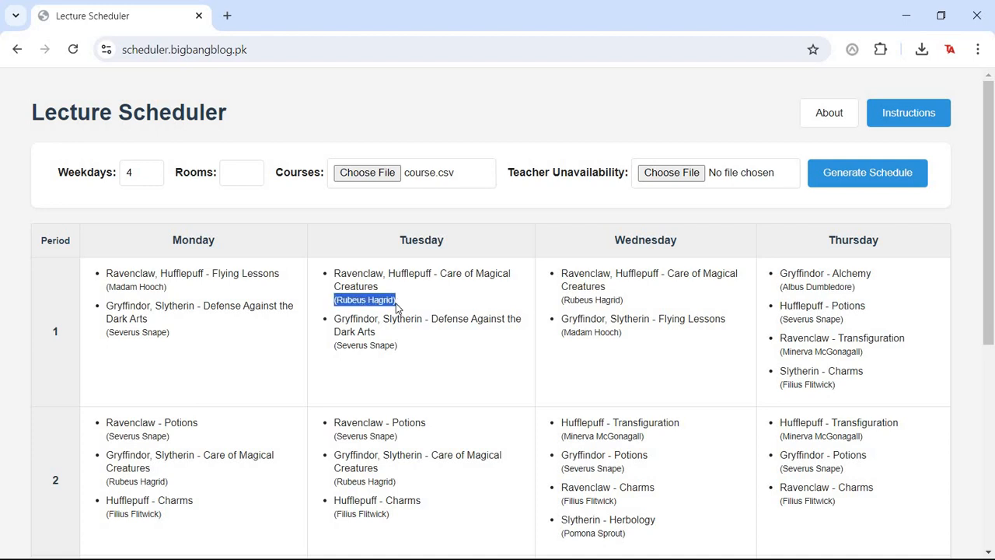
left_click(207, 301)
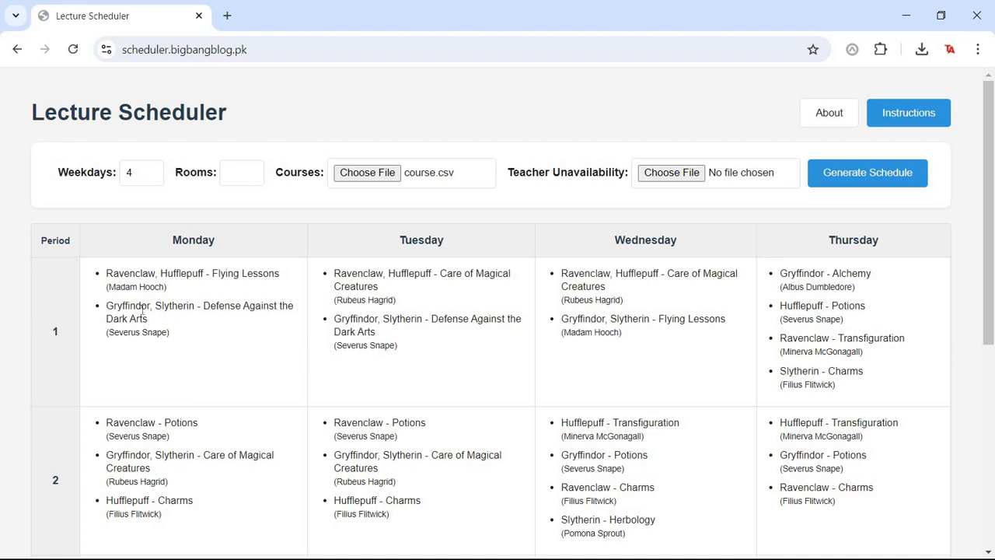
scroll(764, 351, "down", 1)
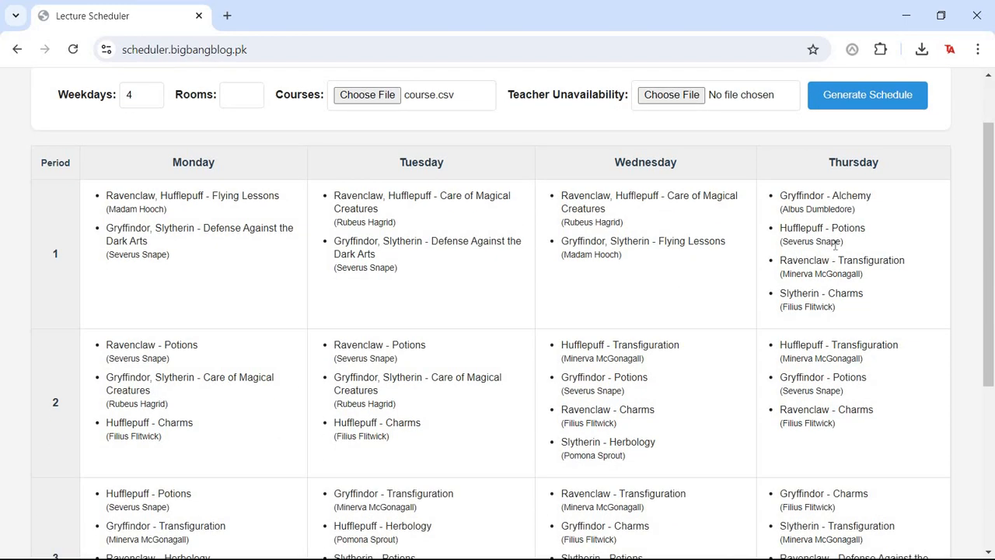
left_click_drag(782, 242, 889, 256)
left_click(781, 244)
left_click_drag(781, 243, 849, 247)
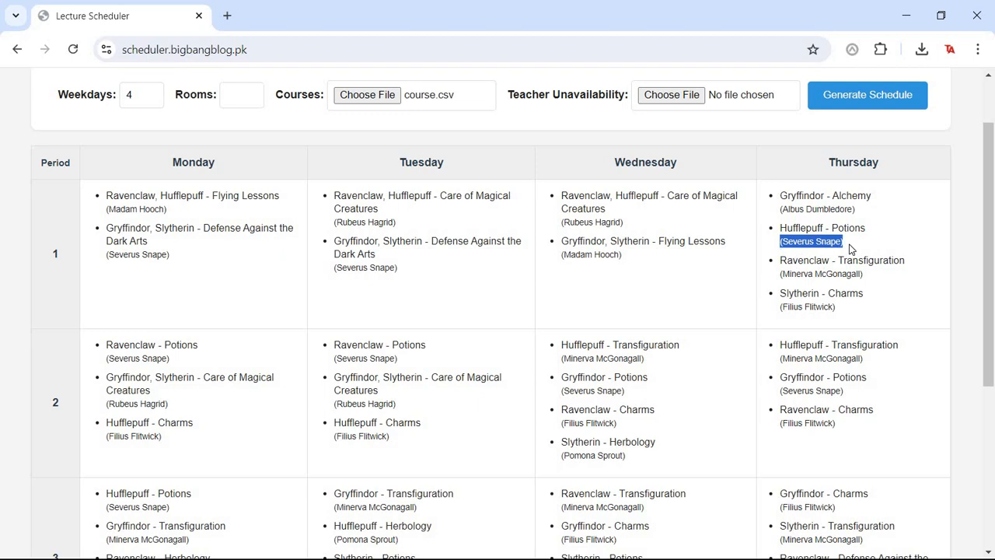
left_click_drag(782, 390, 848, 394)
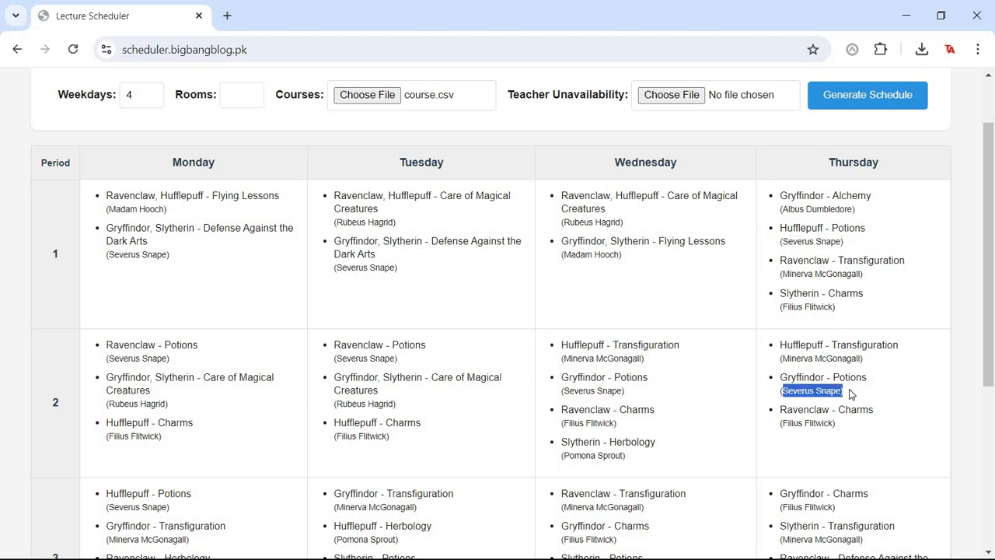
scroll(850, 394, "up", 1)
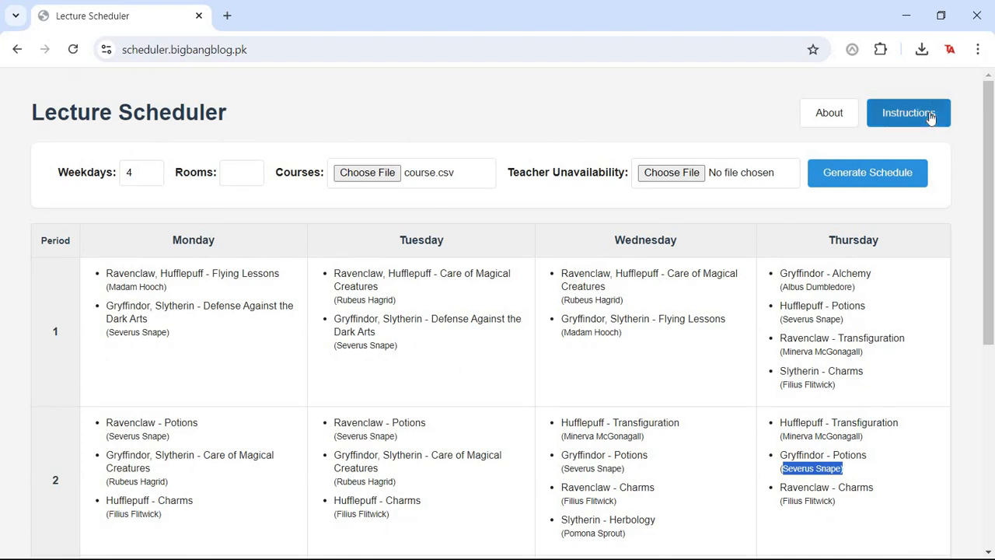
Show the instructions and download the reference unavailability.csv file for teacher unavailability.
left_click(875, 109)
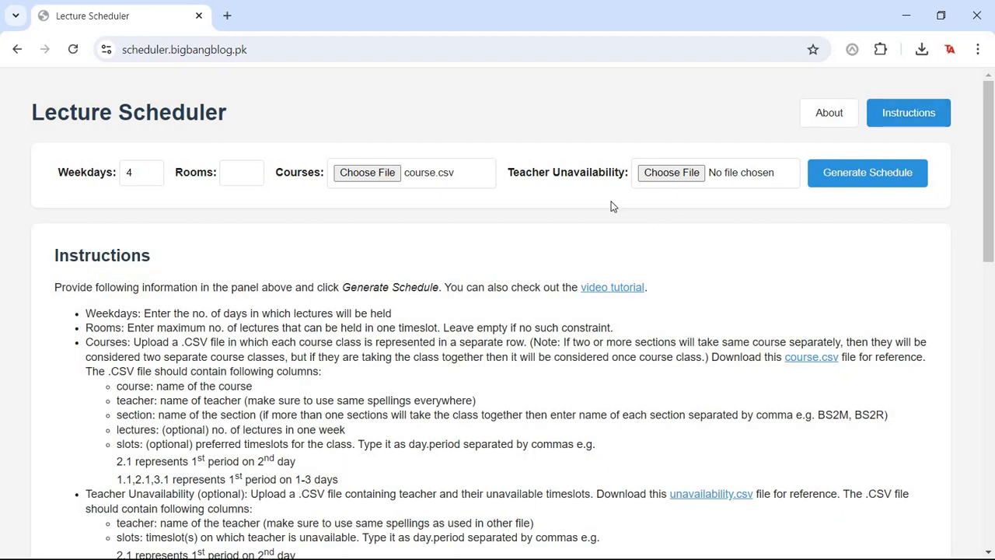
scroll(611, 206, "down", 1)
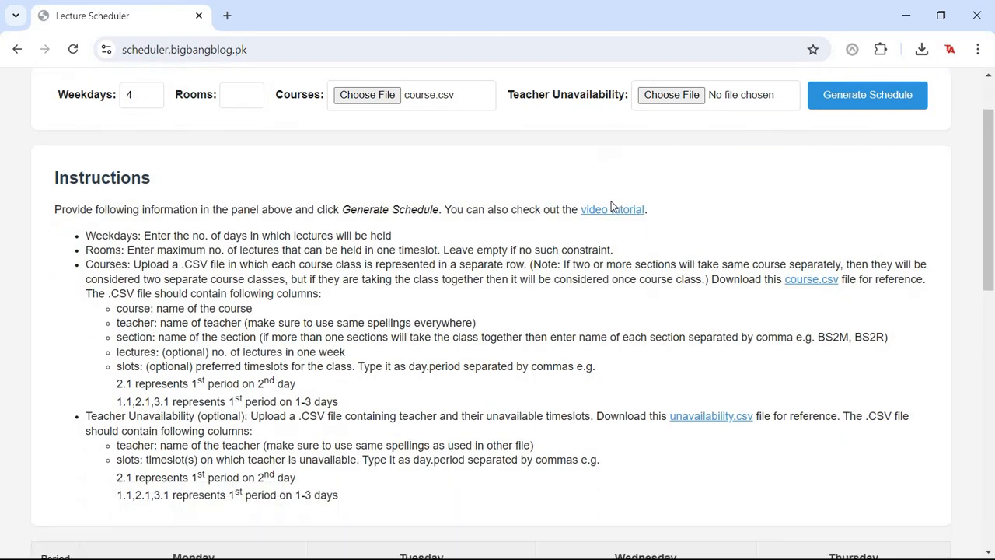
left_click(736, 418)
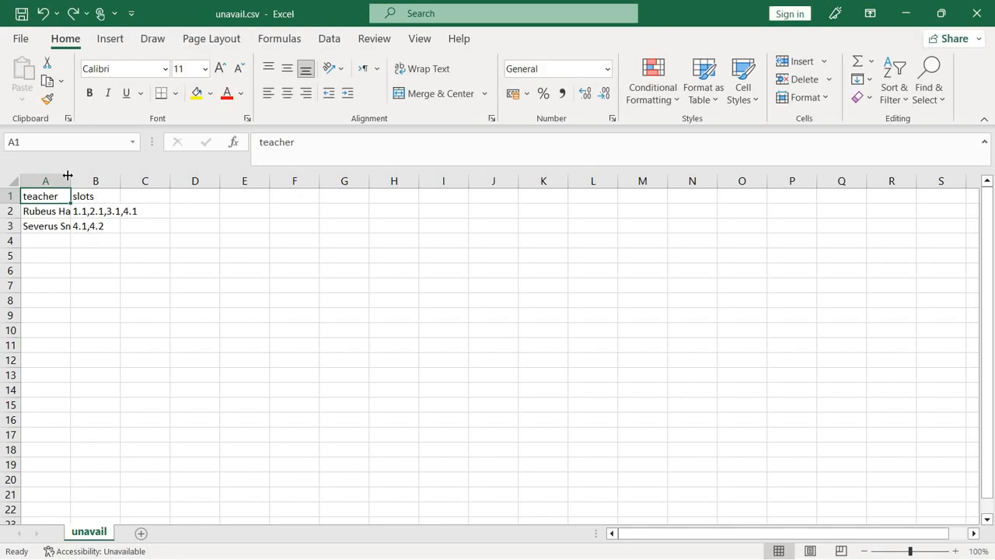
In unavail.csv in Excel, fit the teacher column to its contents and inspect both teachers' unavailable timeslots.
double_click(71, 179)
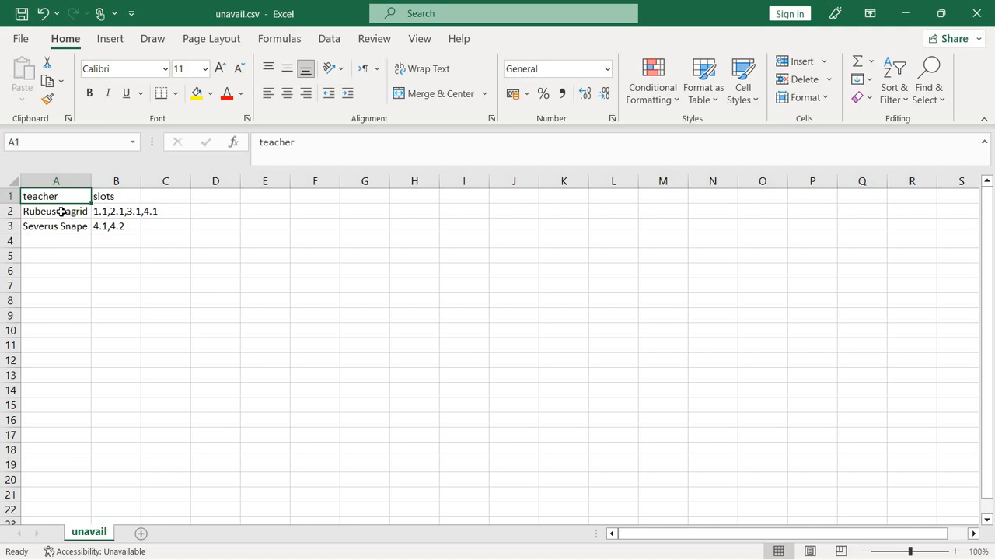
left_click(62, 211)
left_click(62, 227)
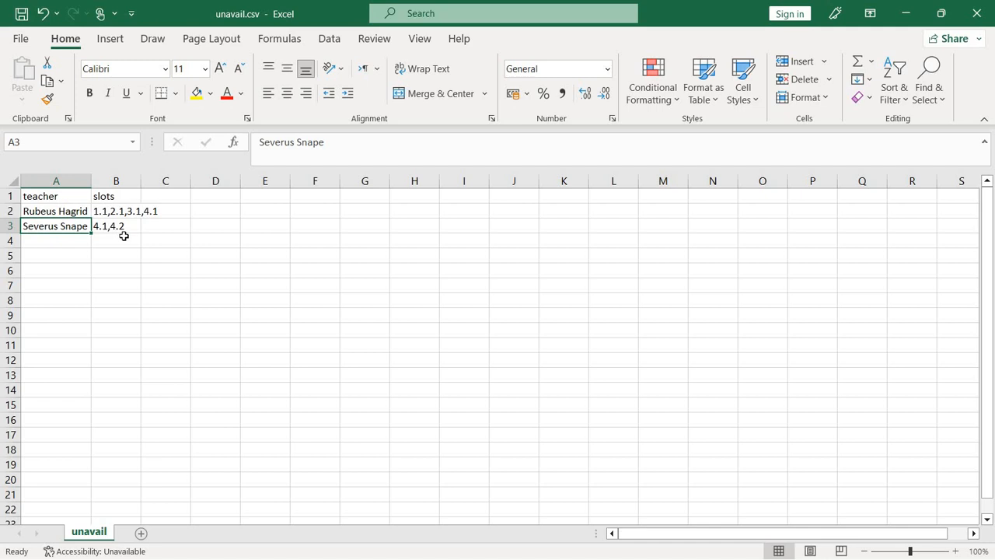
Switch to the Lecture Scheduler page in Chrome, upload unavail.csv from Downloads as the teacher unavailability file, and generate the schedule.
key("alt+Tab")
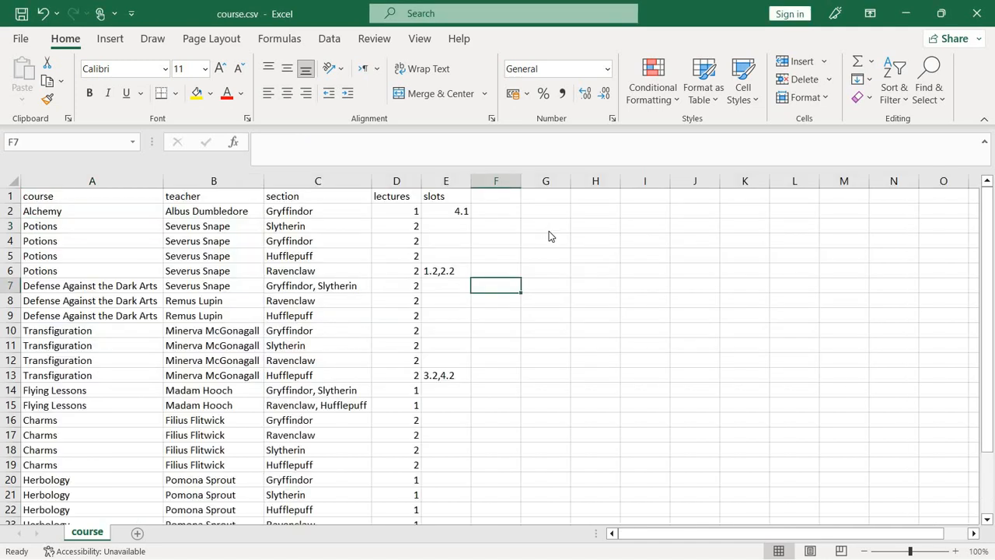
key("alt+Tab")
key("alt+Tab")
scroll(708, 159, "up", 1)
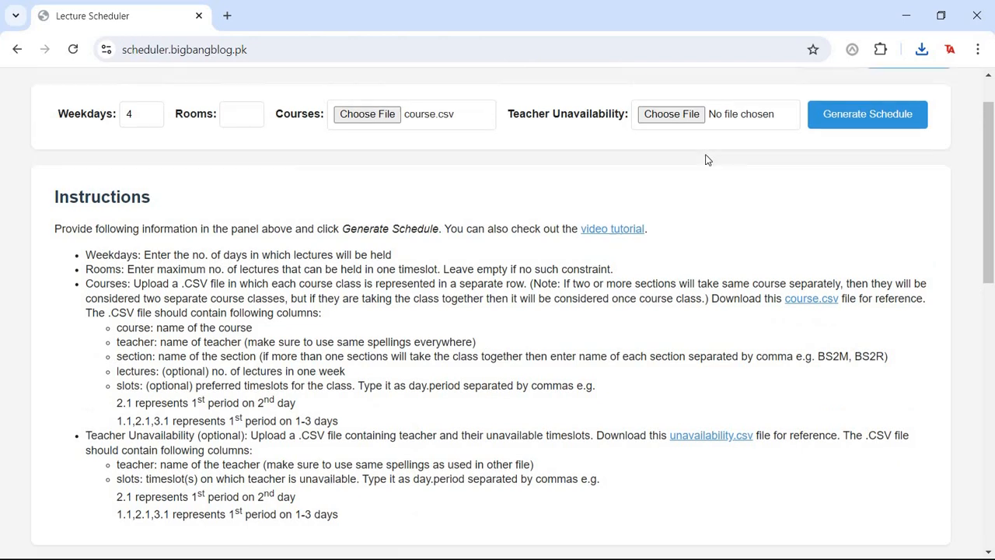
scroll(707, 159, "up", 1)
left_click(673, 174)
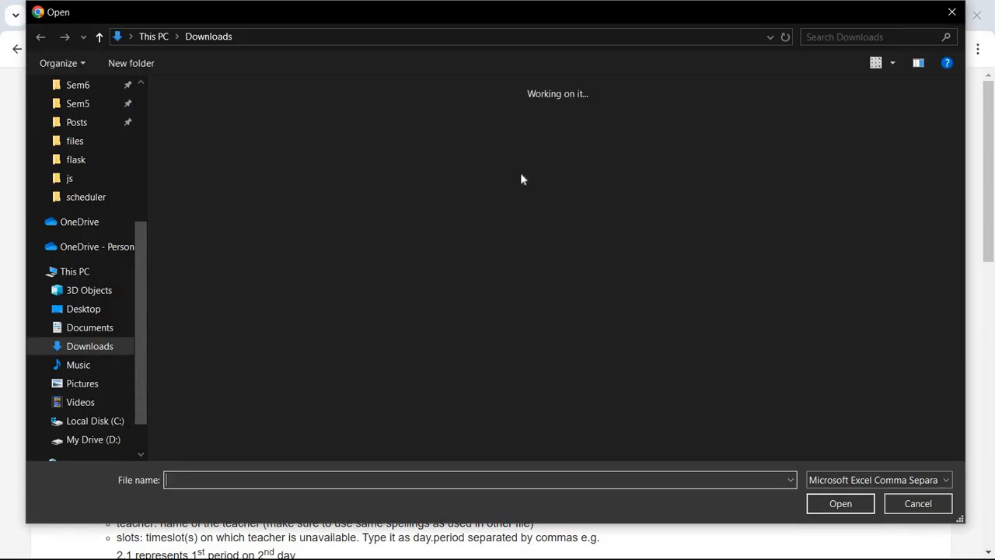
left_click(216, 118)
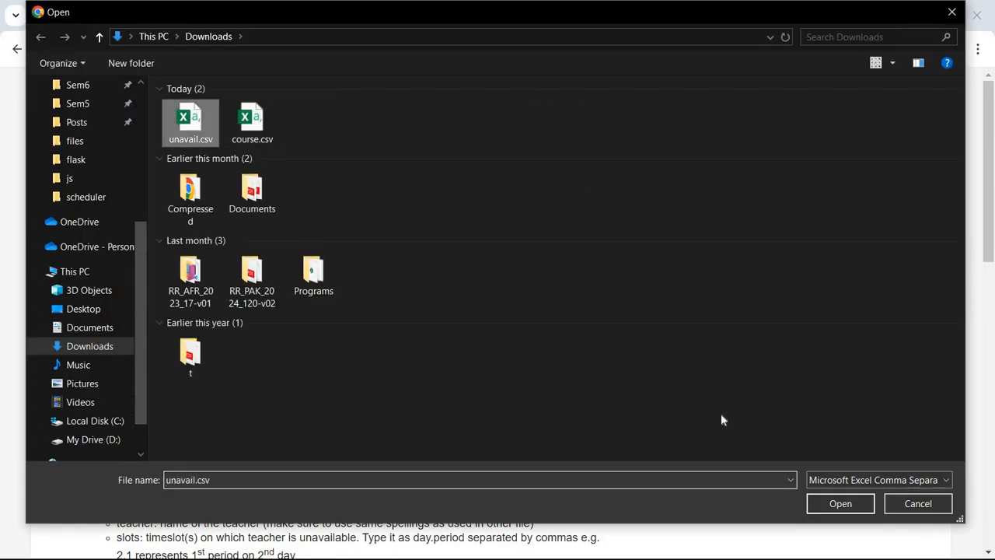
left_click(858, 502)
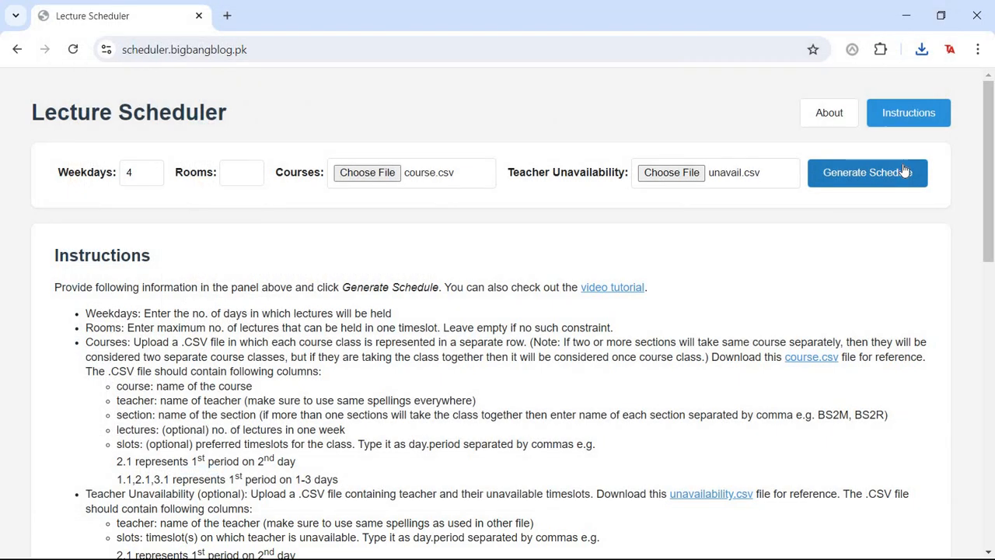
left_click(904, 171)
Check the first-period classes on all four days for the Care of Magical Creatures teacher's unavailable slots, and compare the other periods.
scroll(768, 196, "down", 1)
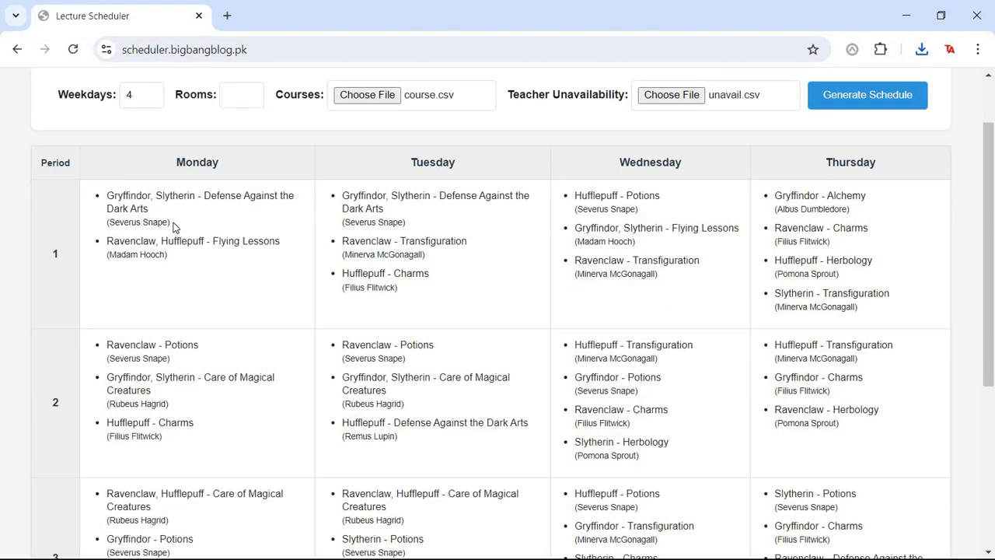
left_click_drag(107, 218, 660, 284)
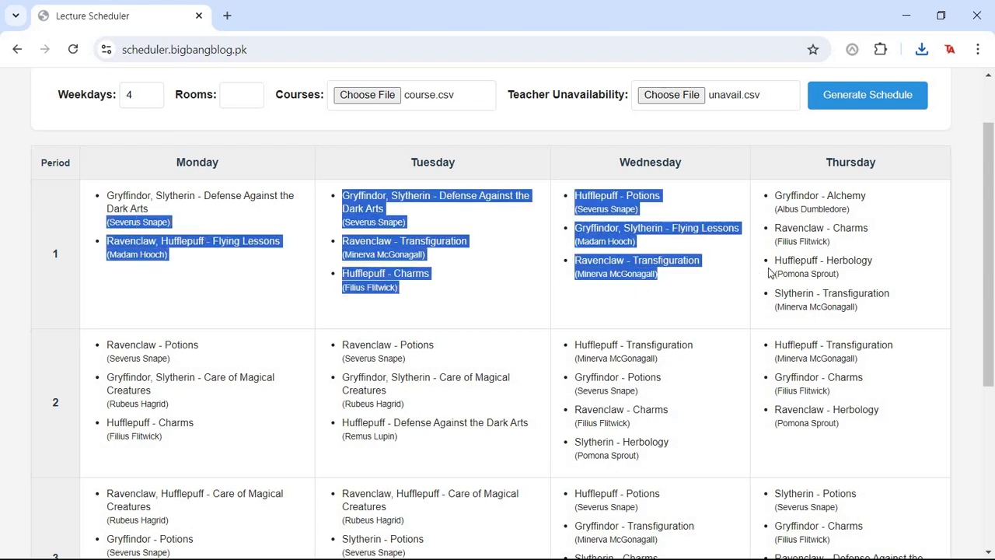
left_click_drag(770, 201, 895, 336)
left_click(892, 325)
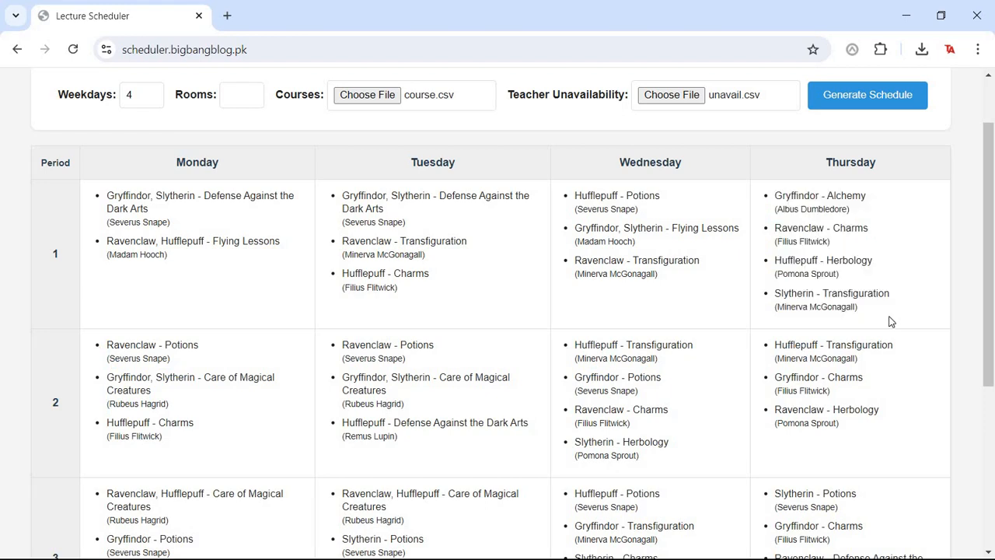
scroll(689, 325, "down", 1)
scroll(385, 280, "down", 1)
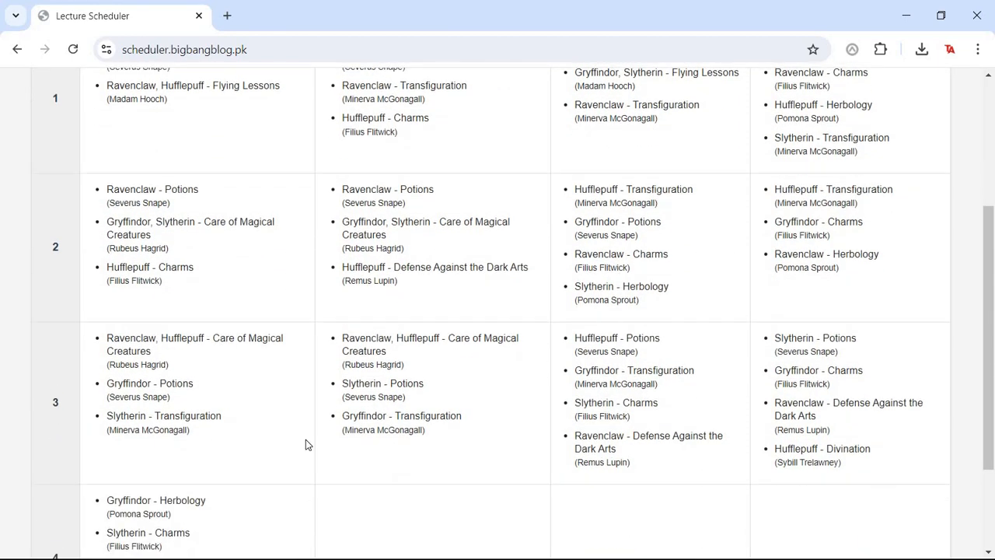
scroll(445, 328, "up", 2)
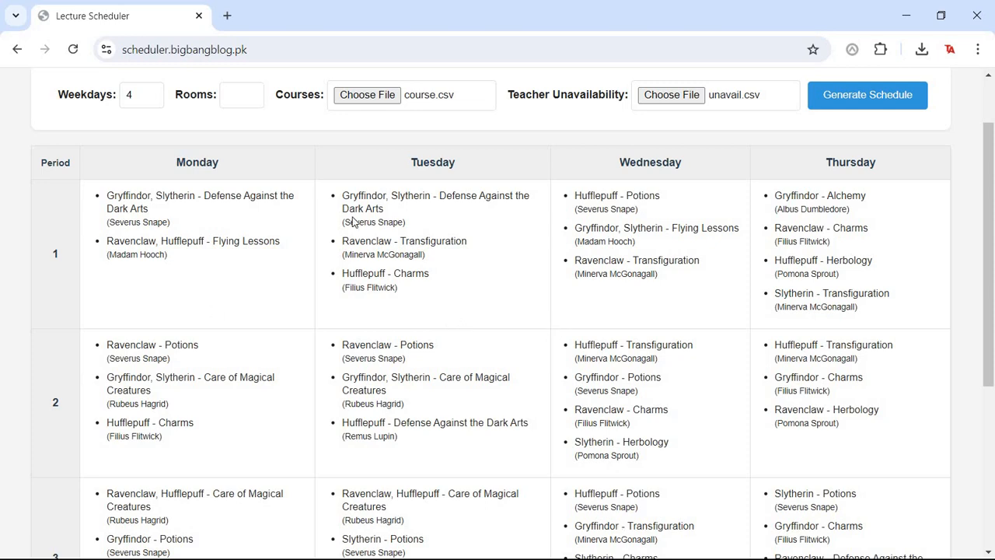
scroll(824, 252, "down", 2)
Check Thursday's classes in periods 1 and 2 against the Potions teacher's unavailable slots, and review the rest of the timetable.
scroll(737, 280, "up", 3)
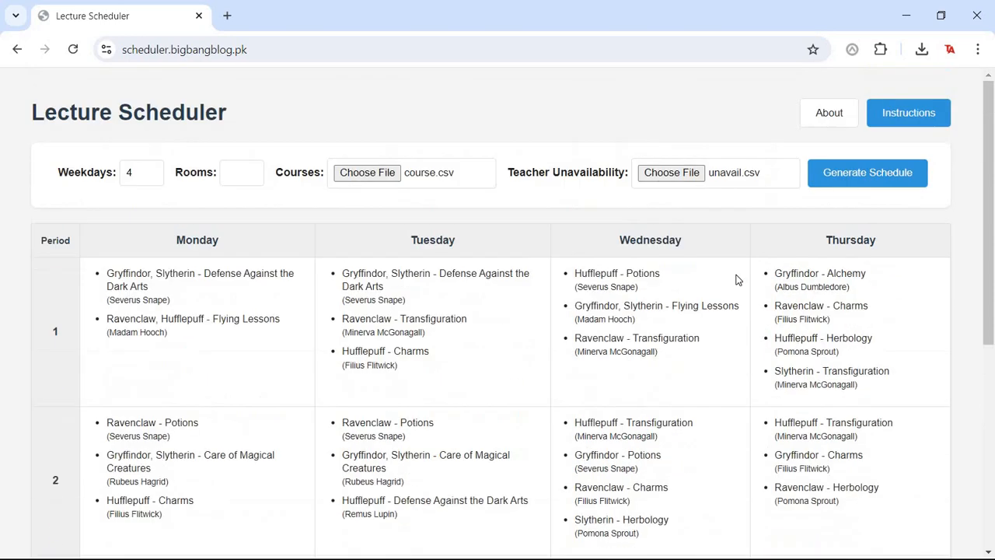
left_click_drag(773, 287, 869, 386)
scroll(869, 384, "down", 2)
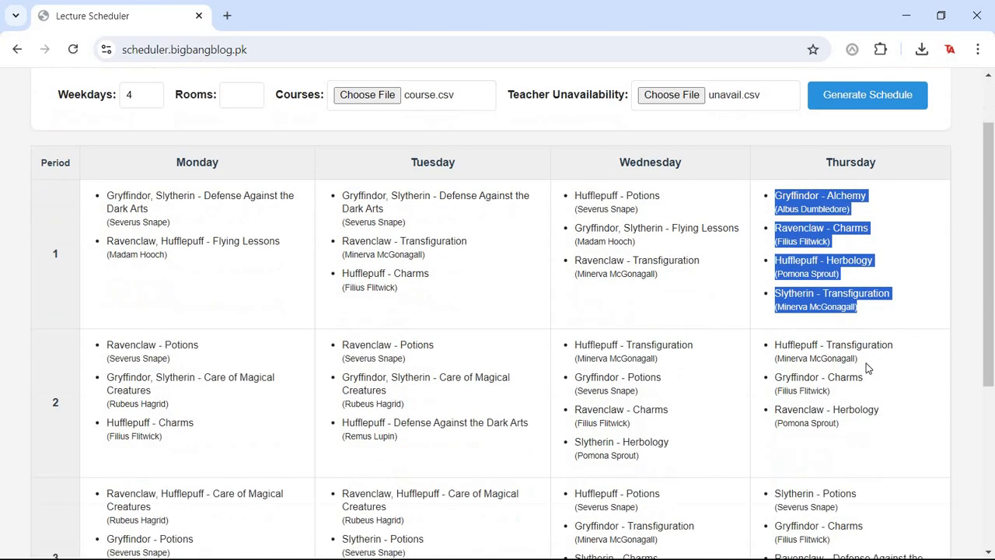
left_click_drag(770, 267, 864, 352)
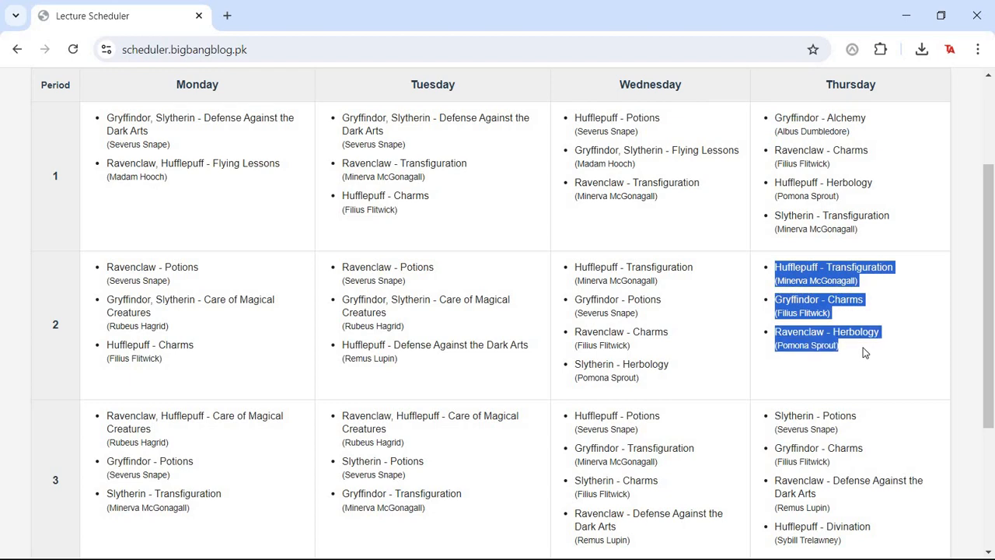
scroll(863, 352, "down", 3)
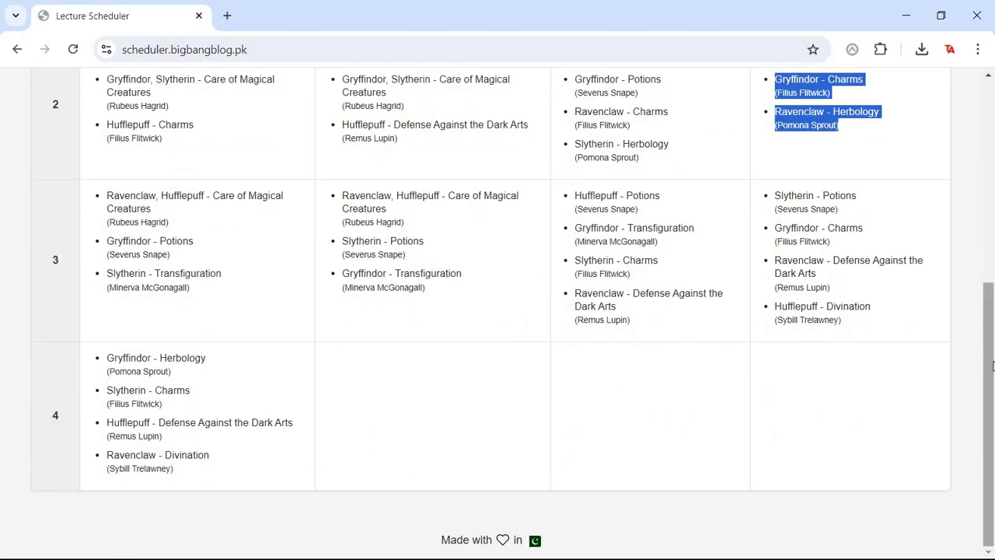
scroll(969, 368, "up", 5)
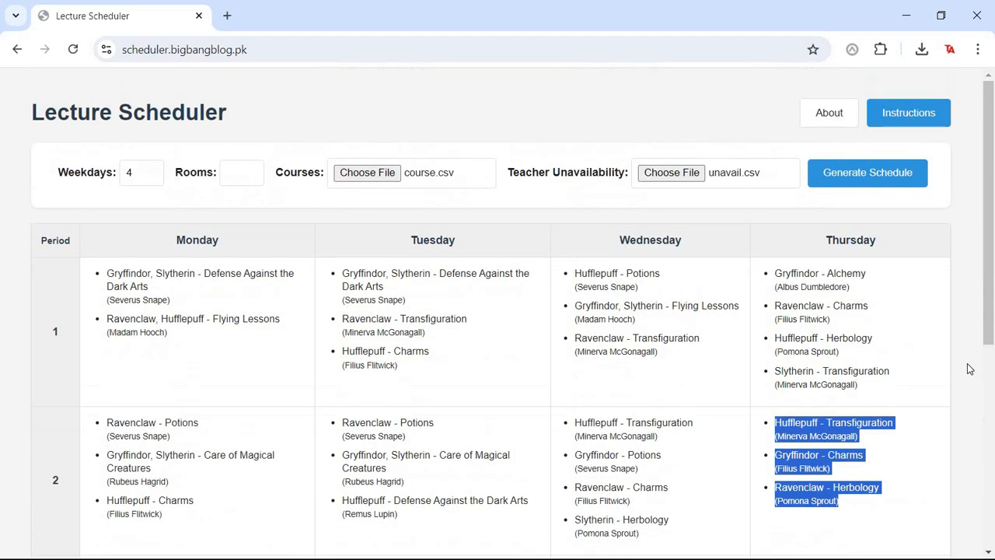
left_click(928, 386)
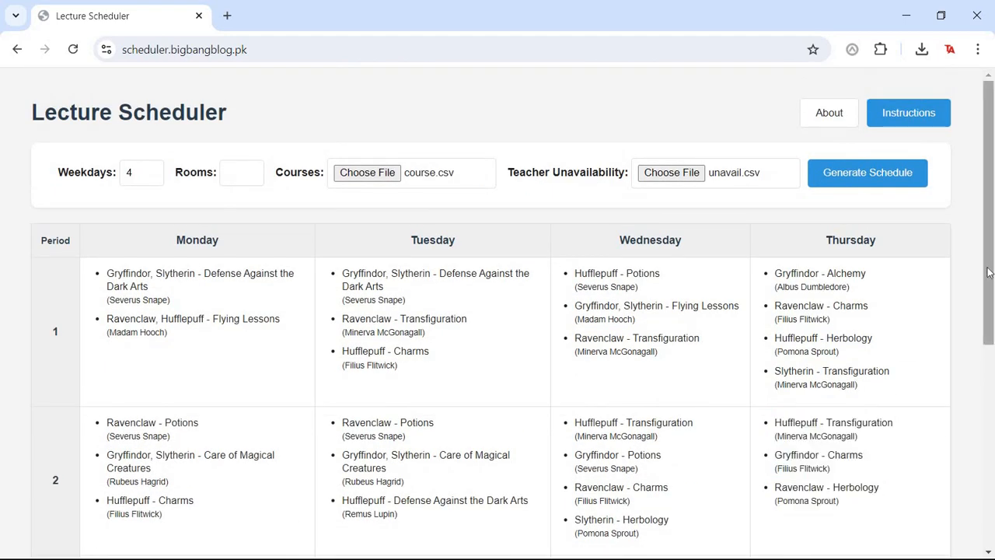